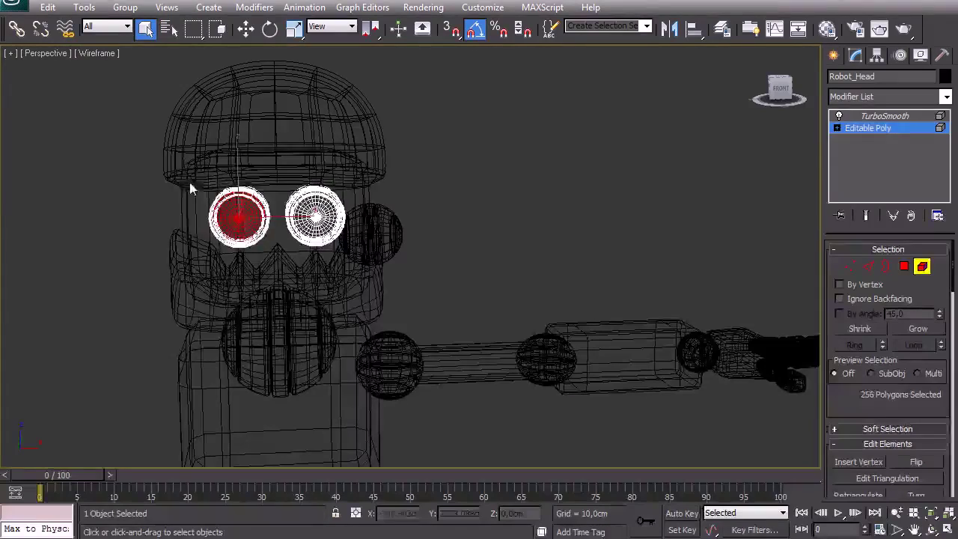
Detach the selected dark eye element from Robot_Head as a separate object and return to the head's TurboSmooth level
scroll(844, 405, down, 5)
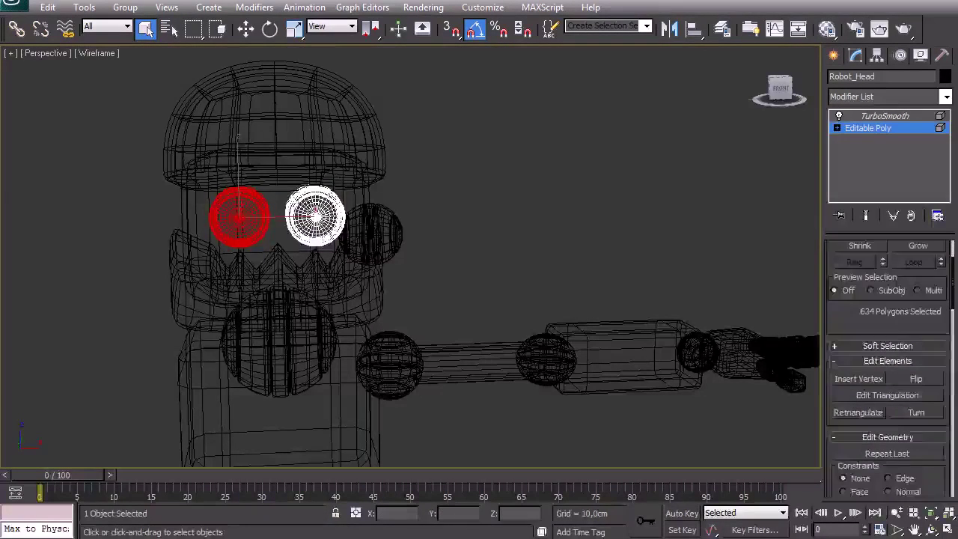
click(925, 481)
key(Return)
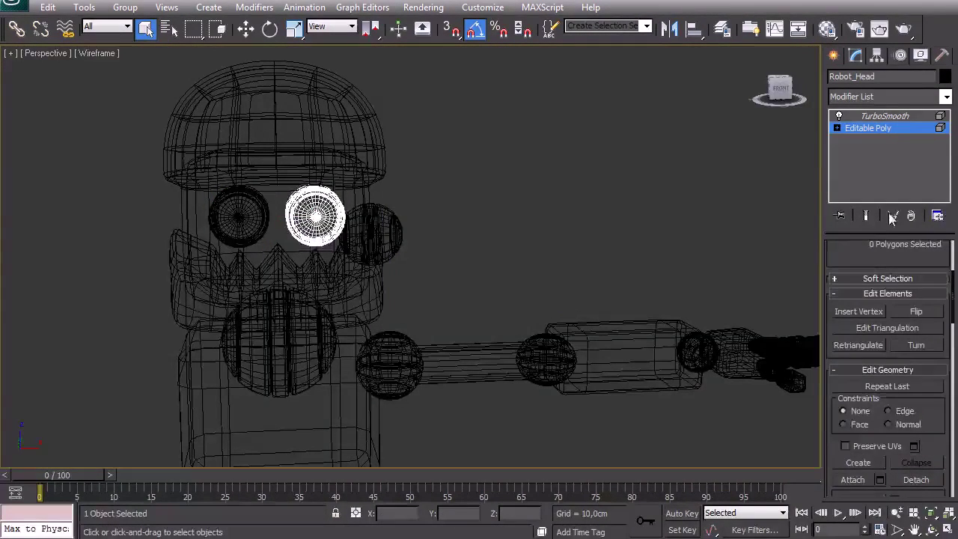
click(893, 130)
key(F3)
click(885, 116)
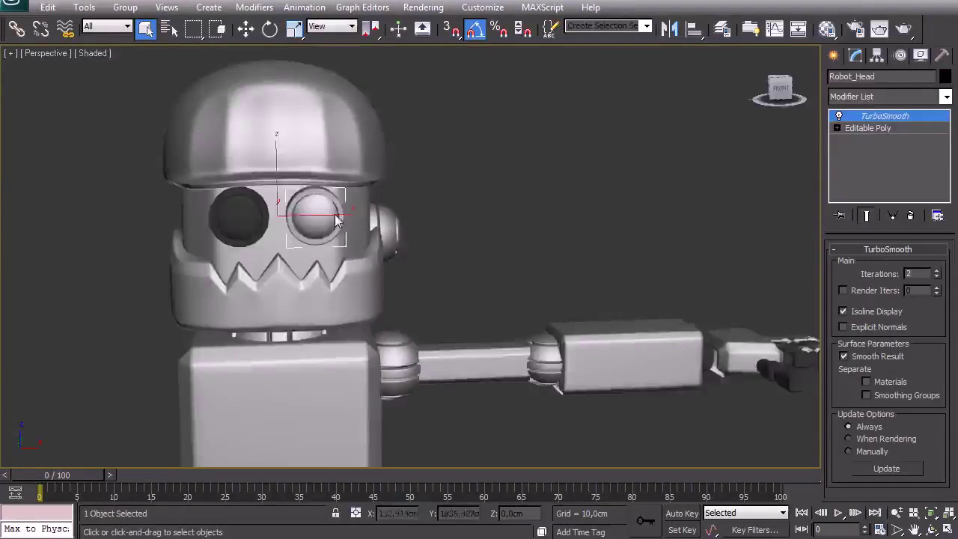
Copy the TurboSmooth modifier from Robot_Head and paste it onto the detached dark eye
key(F4)
right_click(892, 129)
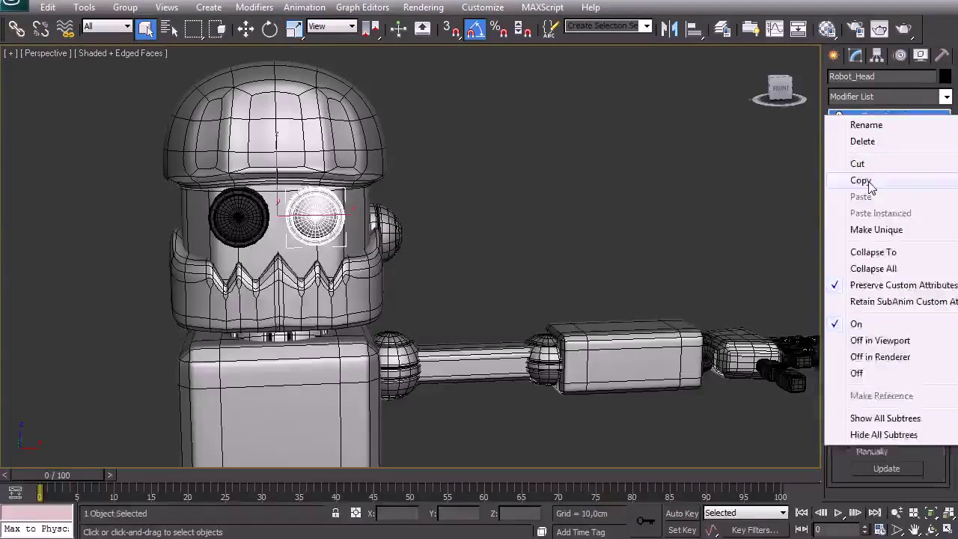
click(851, 182)
click(511, 212)
click(241, 219)
right_click(882, 119)
click(927, 143)
key(F4)
Select all objects that use the HighPoly2_mat material
middle_drag(516, 186, 474, 151)
scroll(485, 157, down, 5)
click(500, 167)
middle_drag(363, 311, 324, 218)
key(m)
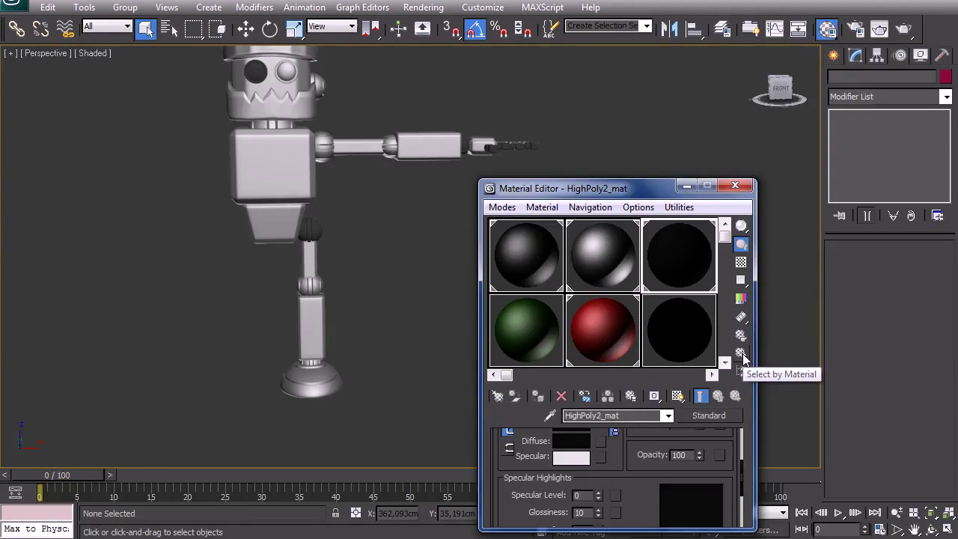
click(743, 358)
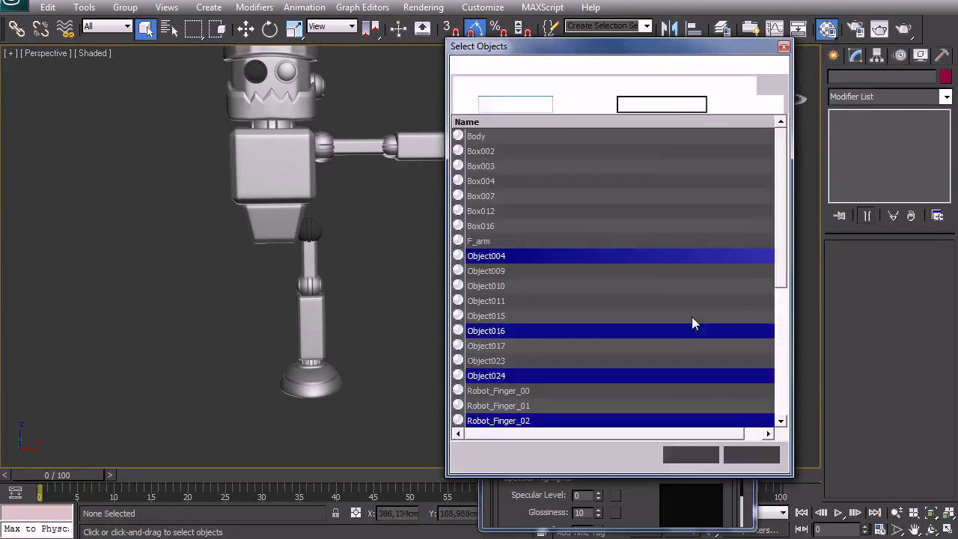
click(683, 453)
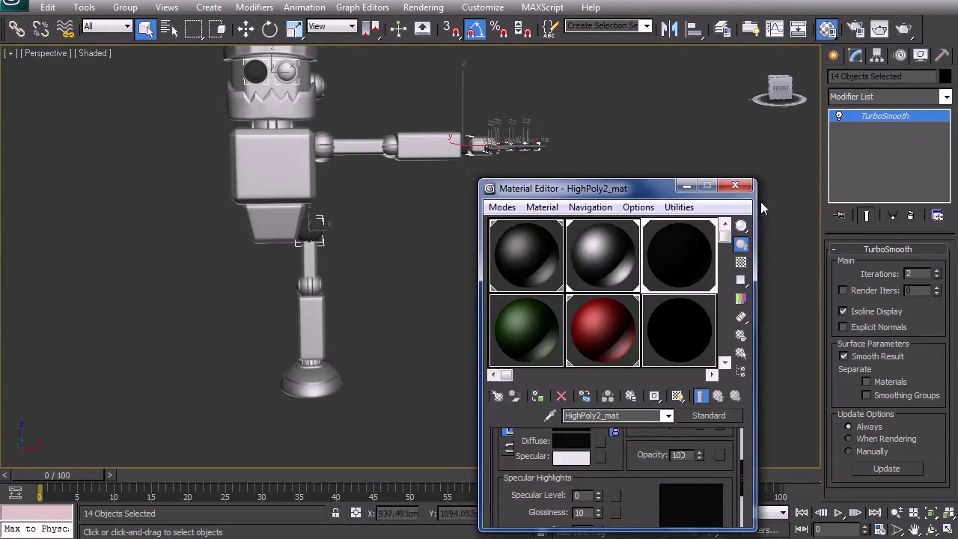
click(736, 185)
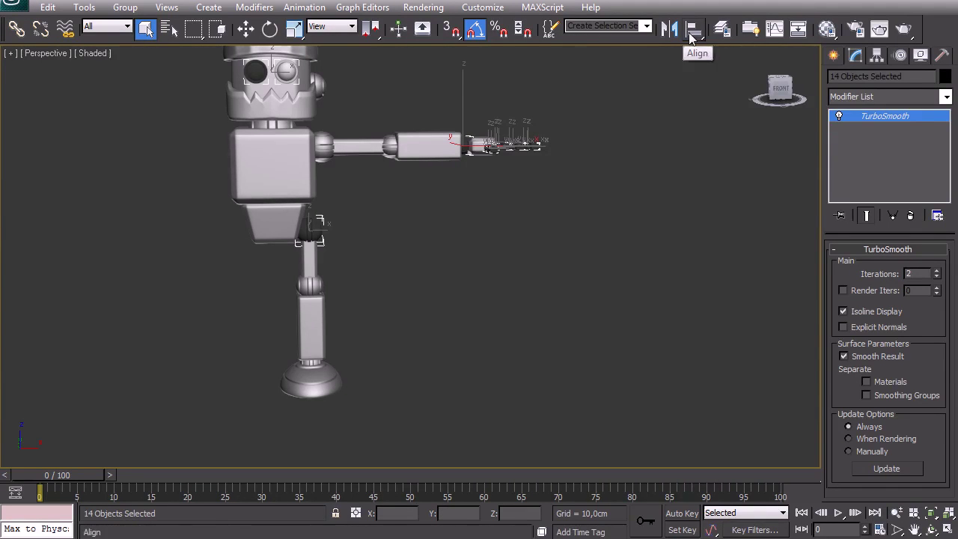
Create a layer named Sim_Geometry containing the selected objects, and make layer 0 (default) the current layer again
click(723, 29)
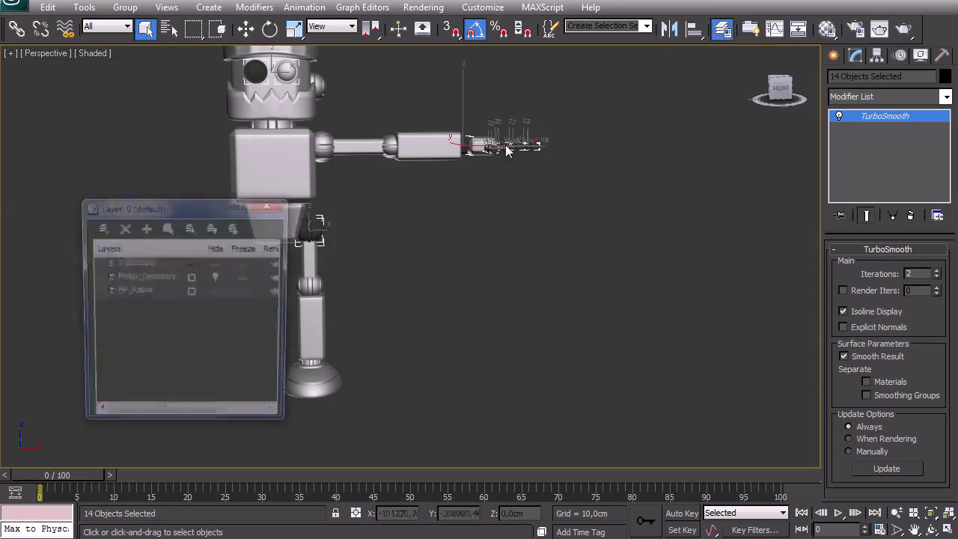
click(100, 228)
click(132, 310)
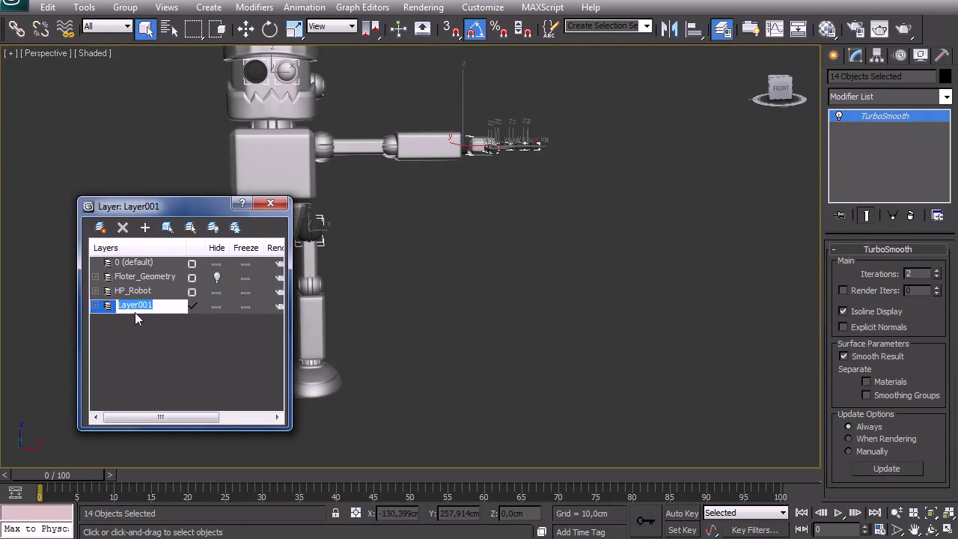
text(Hid)
key(BackSpace)
key(BackSpace)
key(BackSpace)
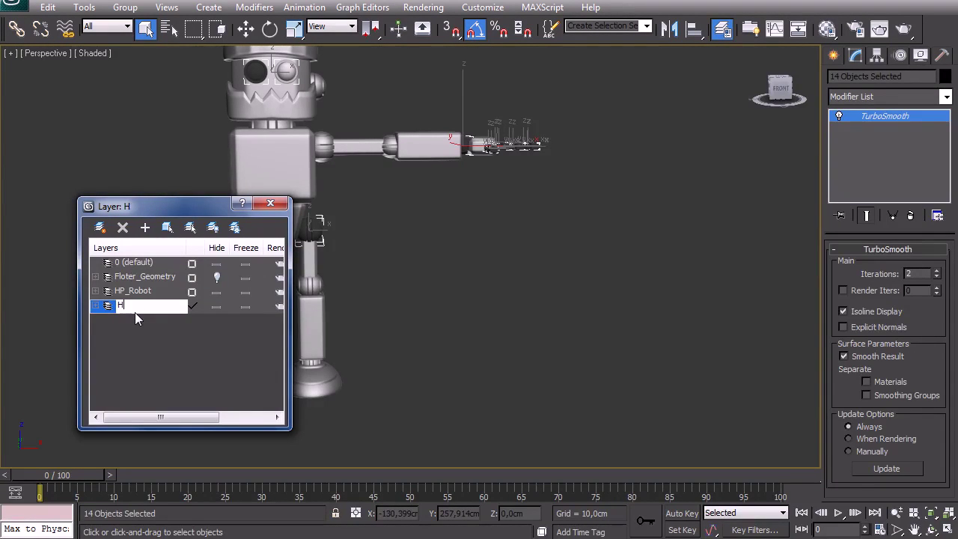
text(Sim_Geometry)
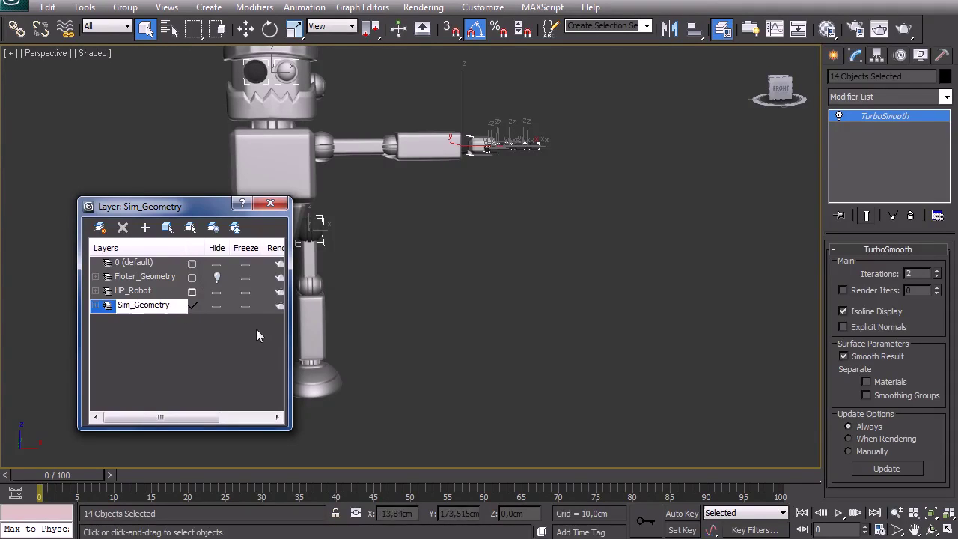
click(146, 323)
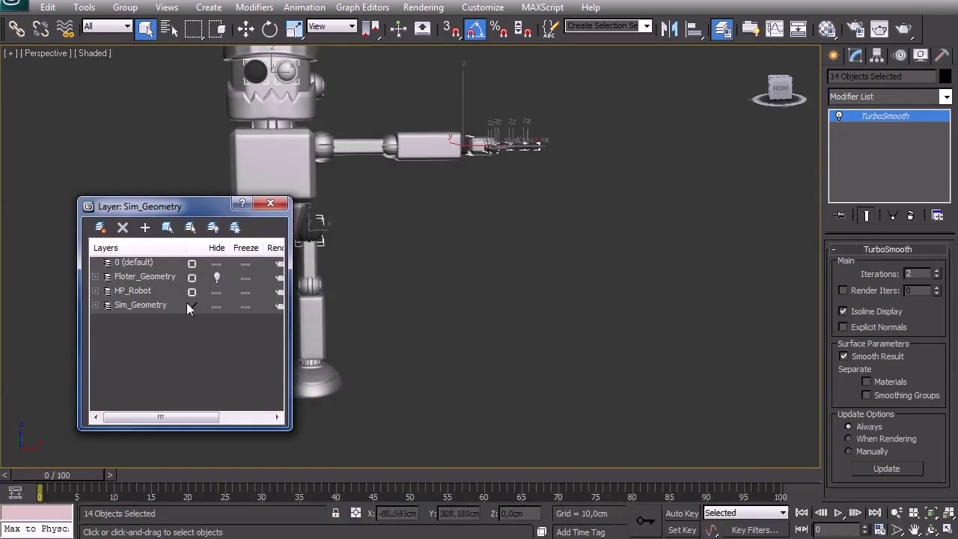
click(192, 265)
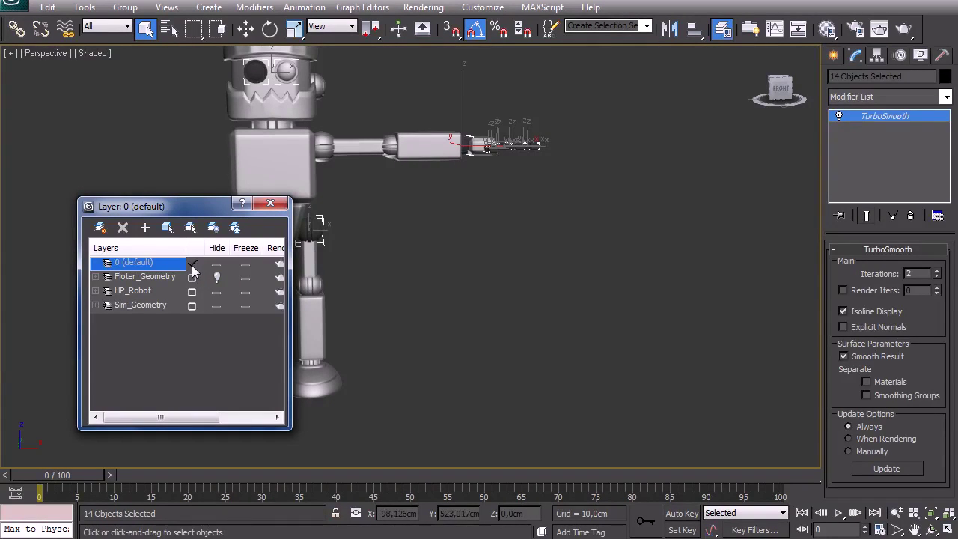
Hide the Sim_Geometry layer to check the remaining robot parts, and unhide it again
middle_drag(488, 258, 438, 249)
click(218, 308)
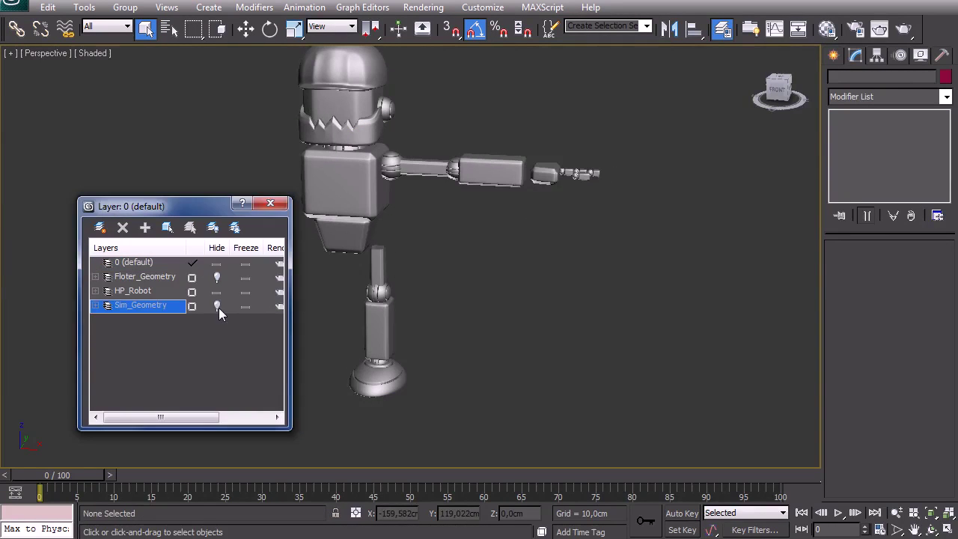
middle_drag(499, 325, 462, 358)
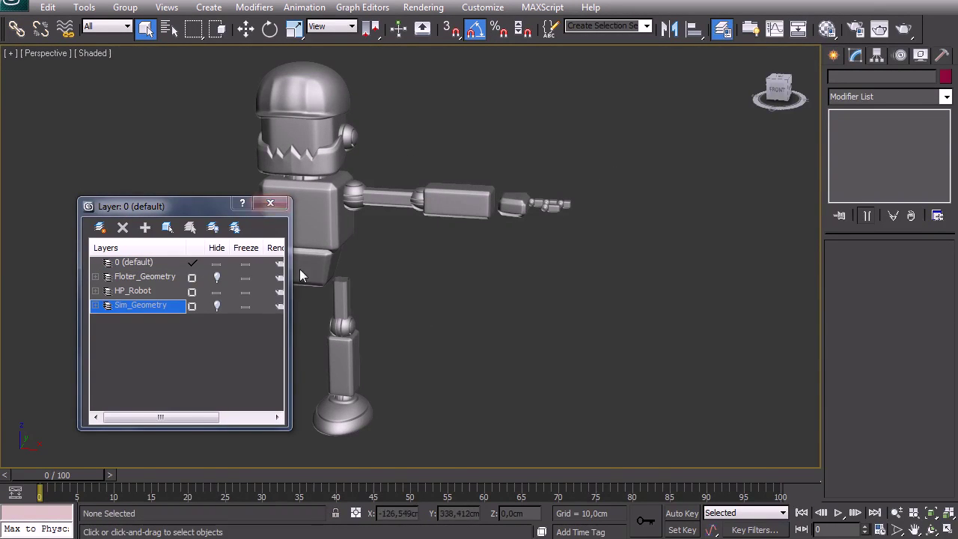
click(216, 264)
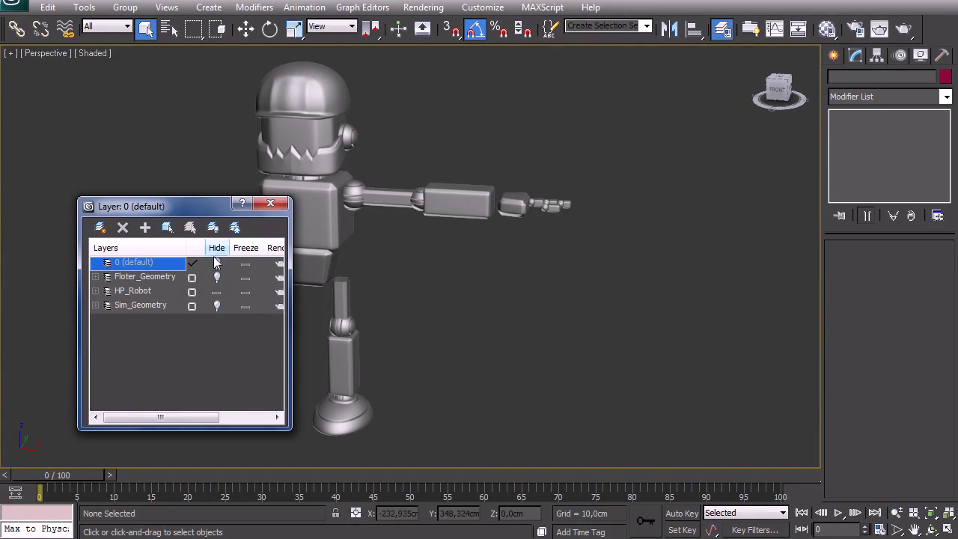
click(214, 307)
Move the light Robot_Head eye to the HP_Robot layer, and hide the Sim_Geometry layer
click(307, 134)
key(F4)
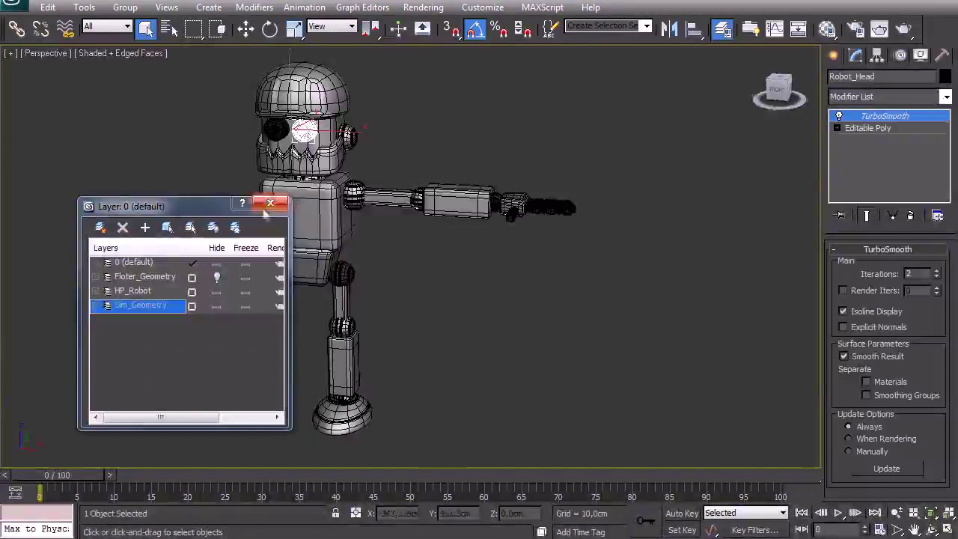
click(139, 291)
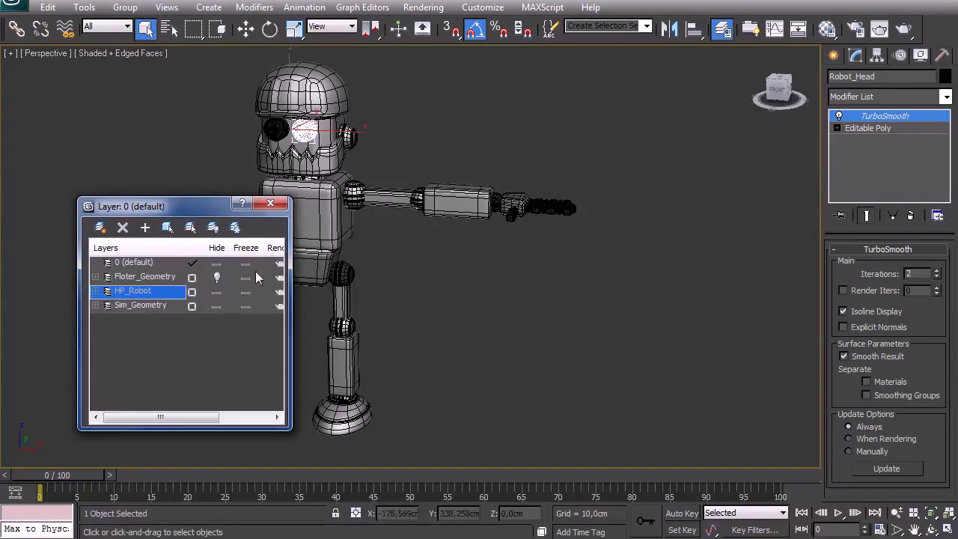
click(217, 307)
click(496, 351)
key(F4)
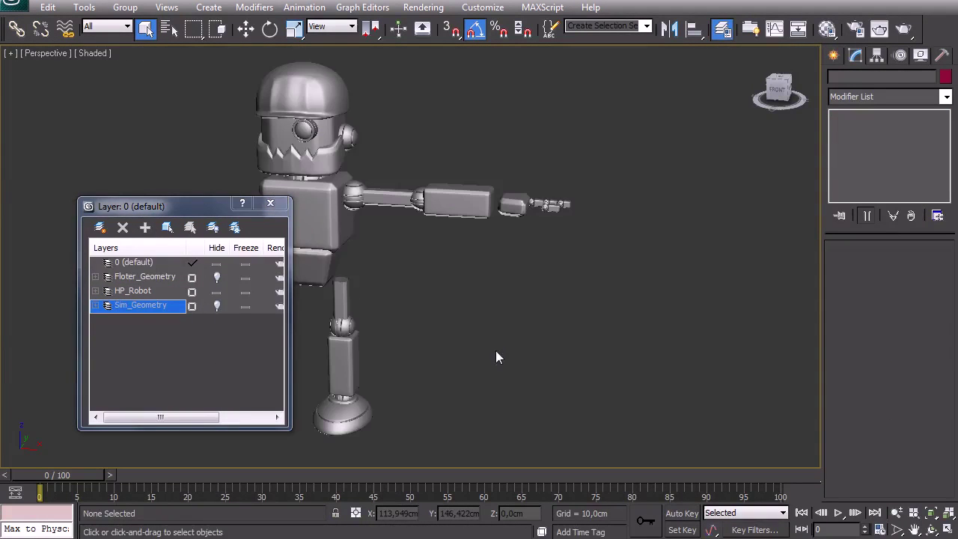
click(271, 204)
Examine the open upper leg piece below the hips with and without edges, and the leg and arm parts from several angles
key(ctrl+r)
drag(455, 350, 323, 353)
scroll(396, 279, up, 4)
key(F4)
scroll(361, 335, up, 3)
right_click(333, 337)
click(283, 320)
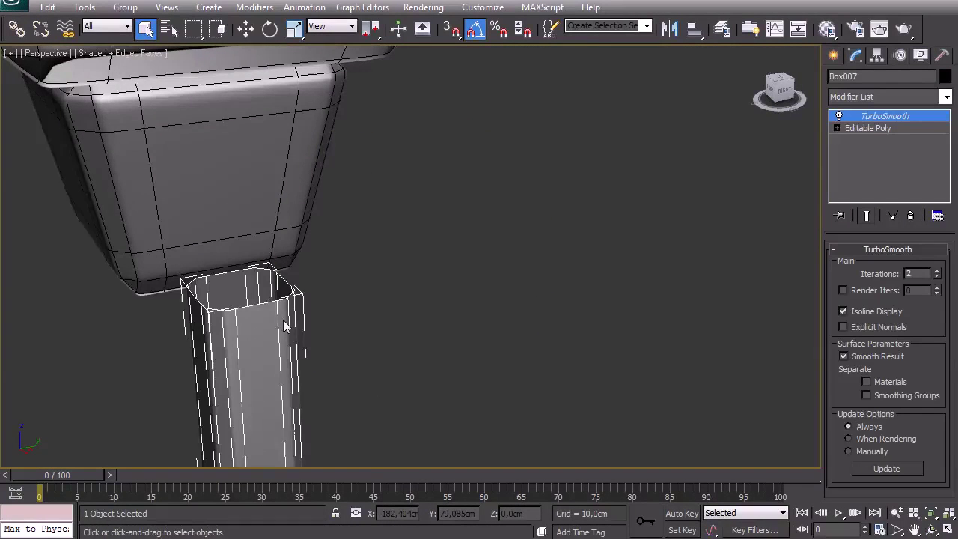
key(z)
key(ctrl+r)
drag(460, 273, 631, 268)
right_click(631, 268)
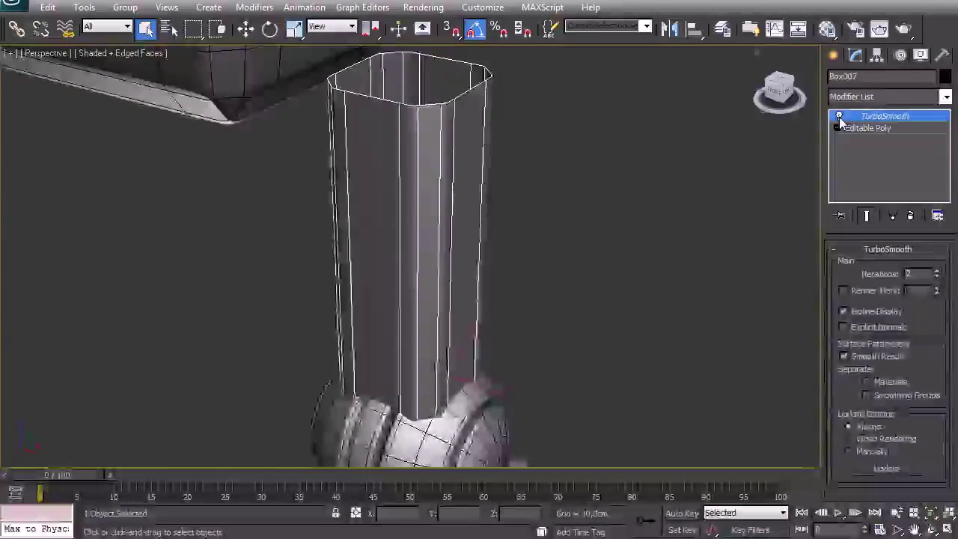
key(F4)
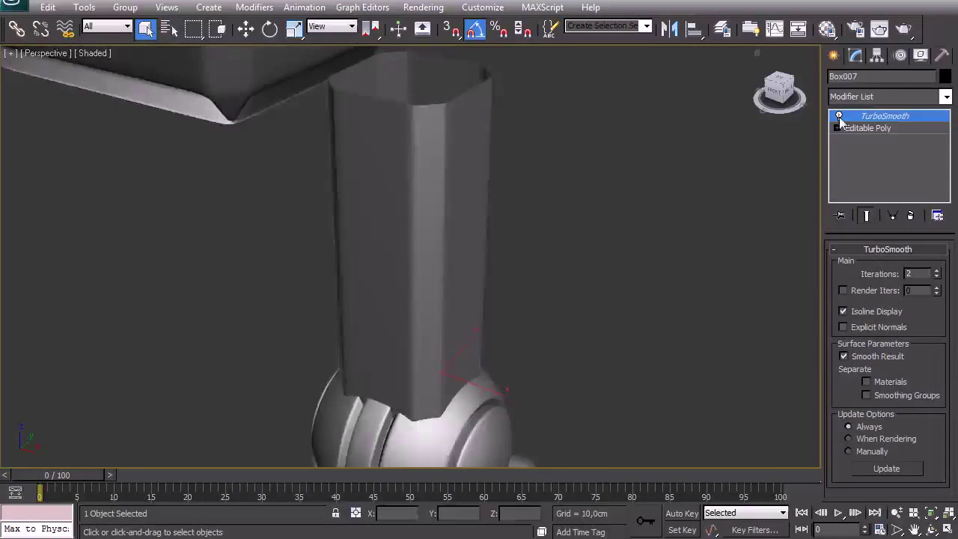
key(F4)
scroll(648, 260, down, 10)
click(505, 328)
alt+middle_drag(368, 281, 390, 292)
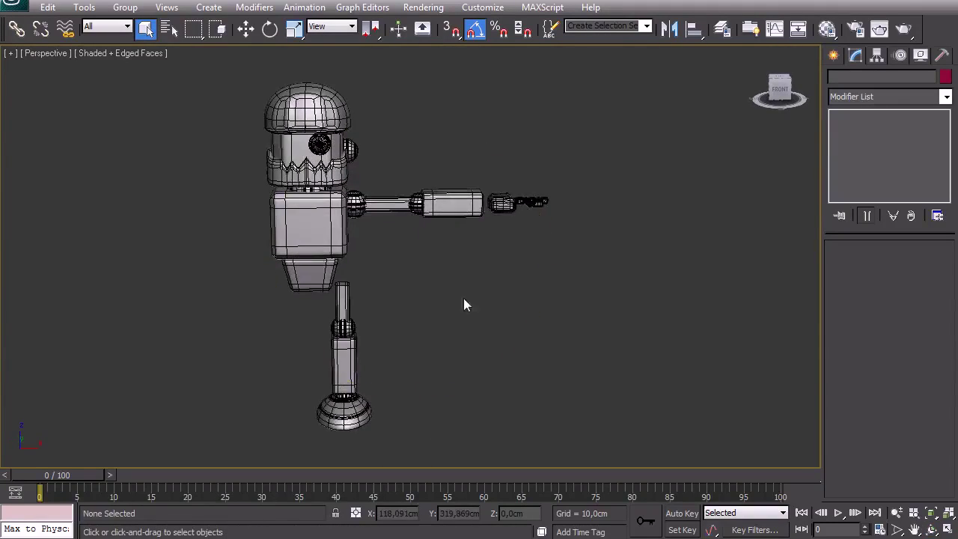
alt+middle_drag(447, 285, 292, 245)
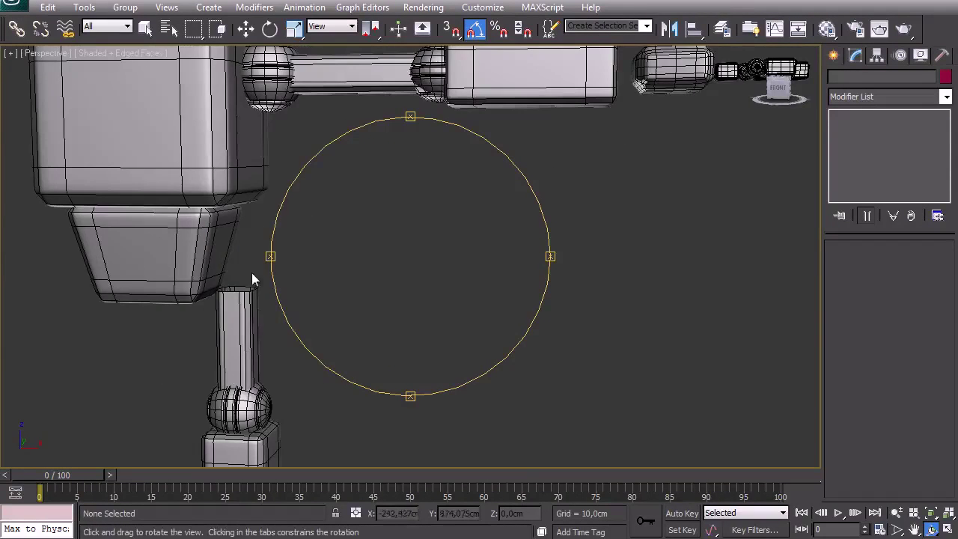
alt+middle_drag(377, 275, 395, 251)
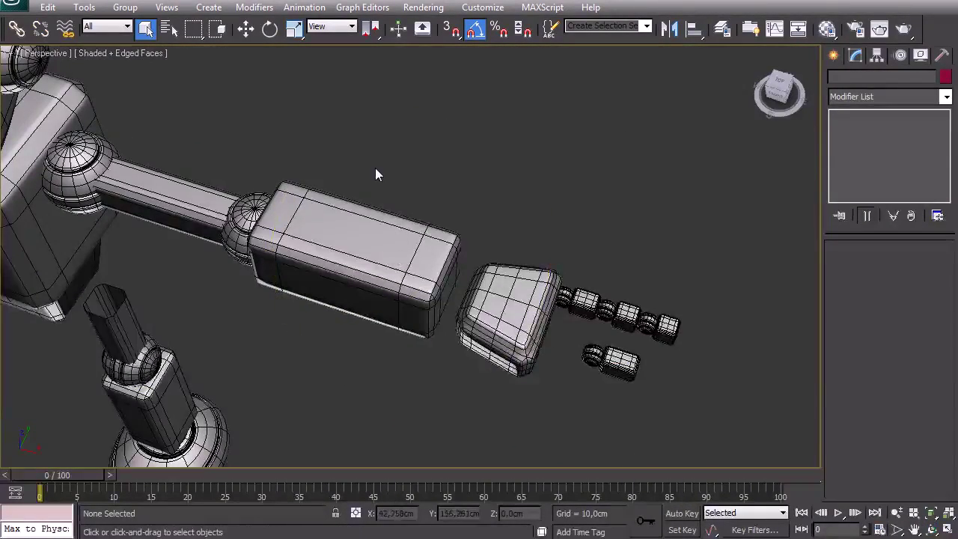
Isolate the elbow ball joint between the upper arm and the forearm, and clear the selection
click(245, 218)
key(z)
alt+middle_drag(507, 342, 547, 267)
key(alt+q)
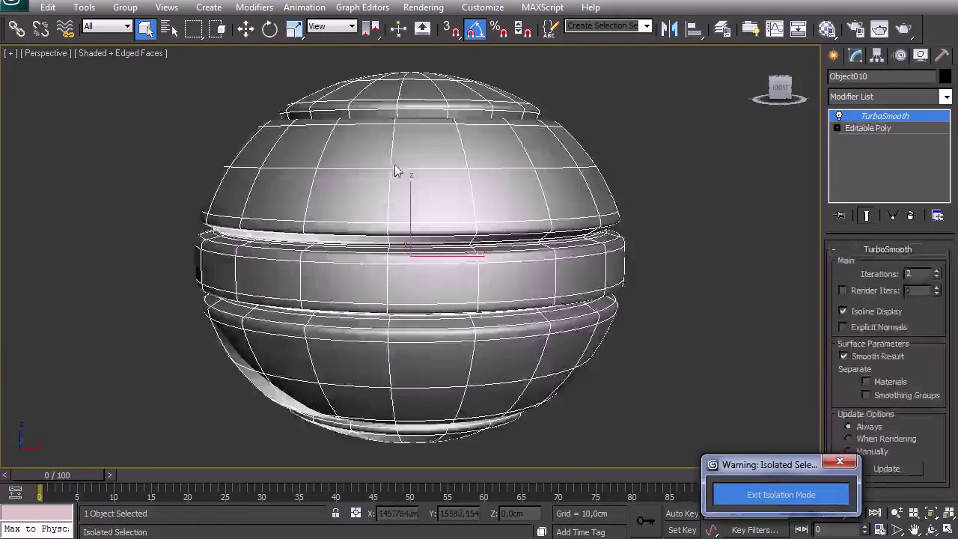
click(764, 270)
Create a sphere with a radius of about 9.05 cm centred on the elbow joint in the Top view, matching its outline
key(f)
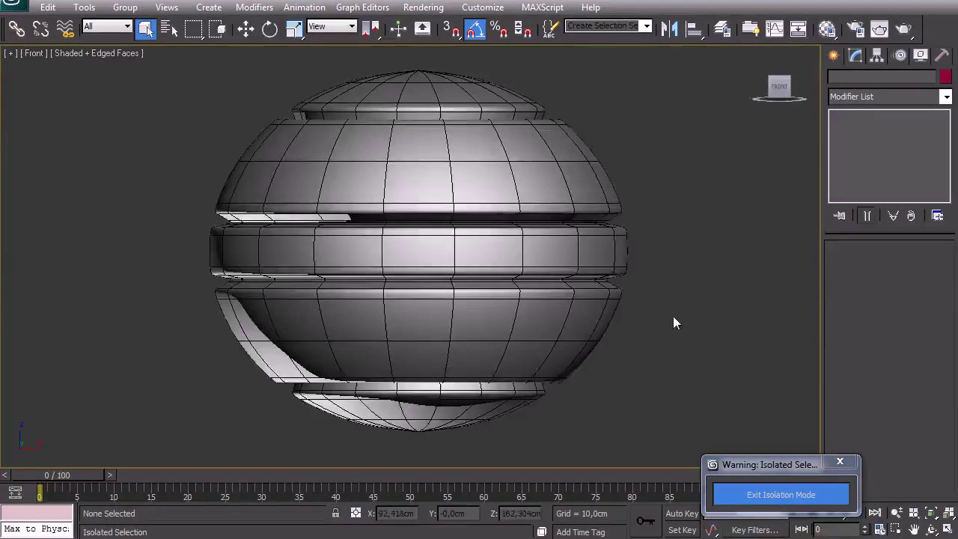
scroll(666, 316, down, 6)
key(t)
key(z)
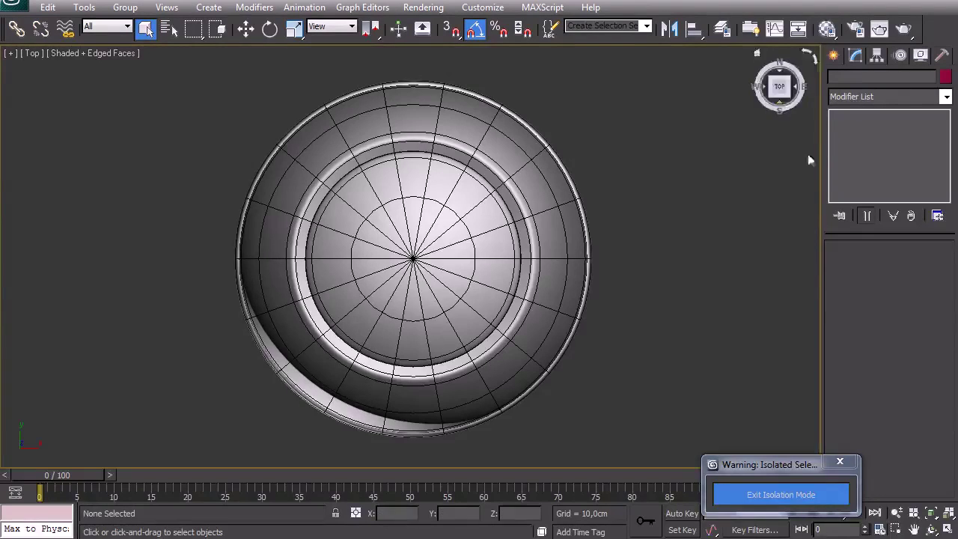
key(z)
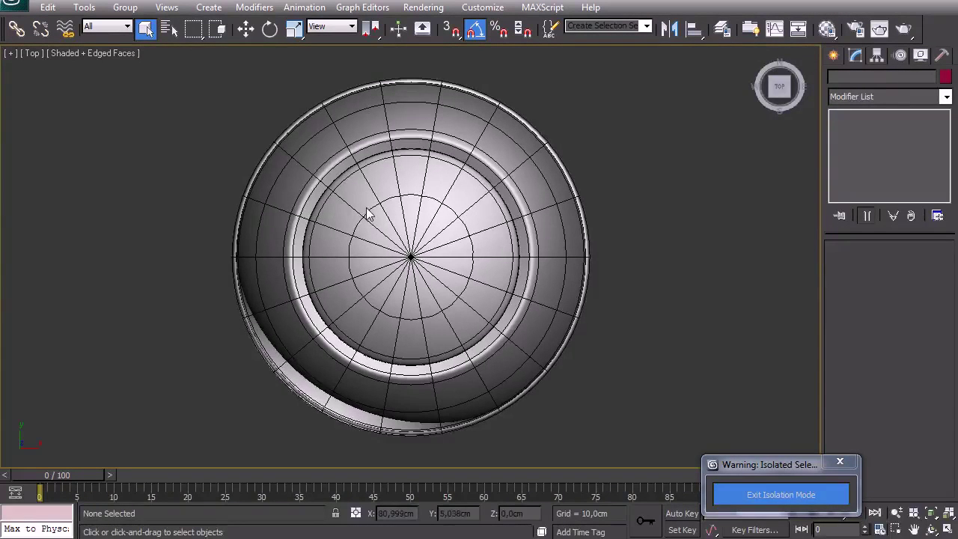
click(834, 56)
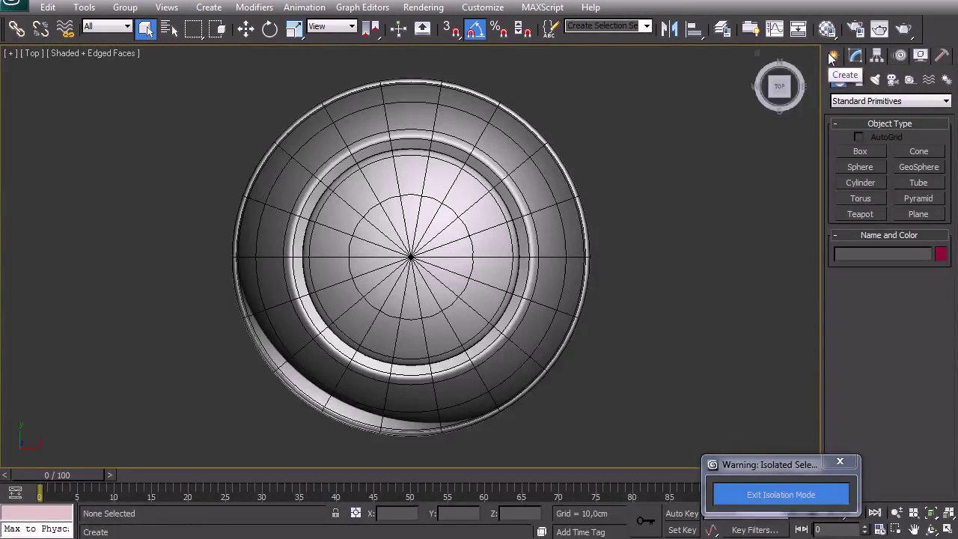
click(875, 168)
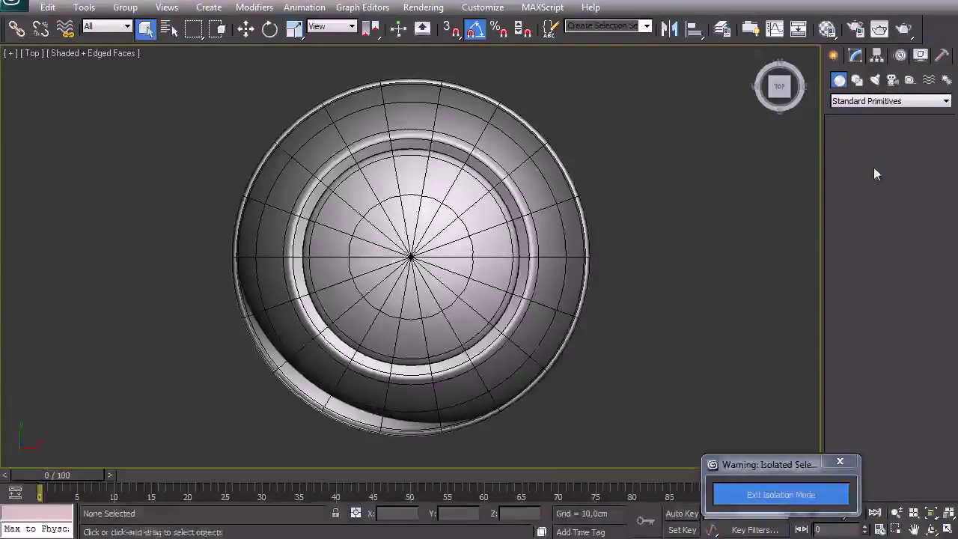
key(F3)
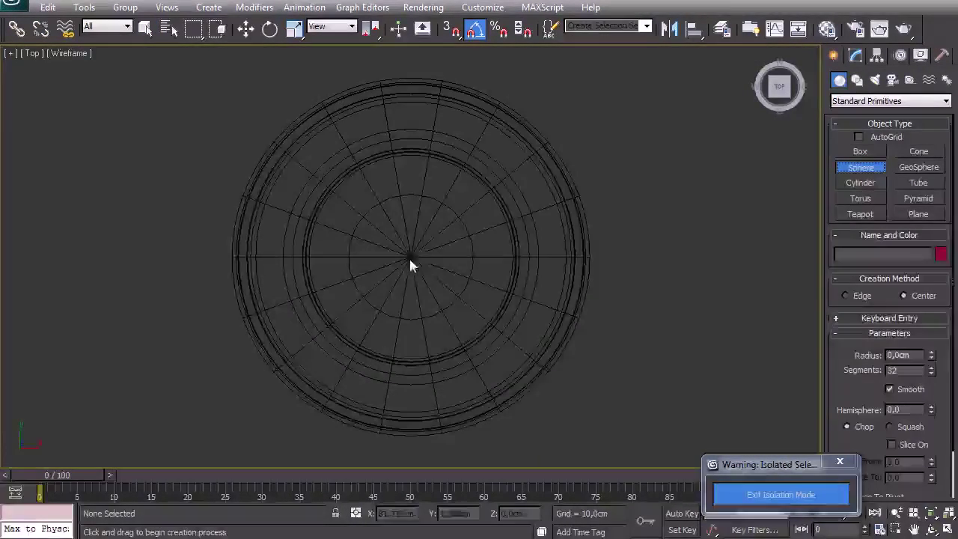
drag(411, 258, 554, 361)
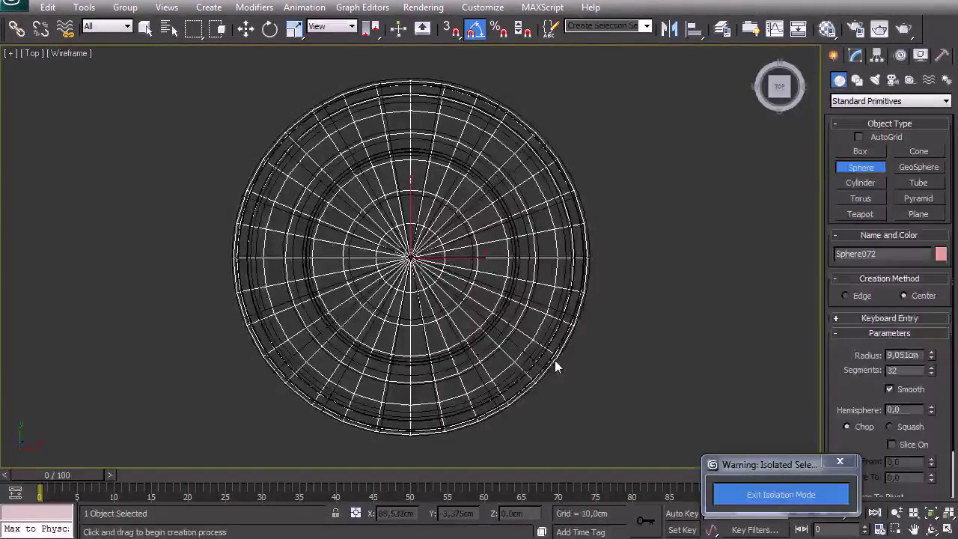
right_click(597, 255)
key(f)
scroll(452, 269, down, 10)
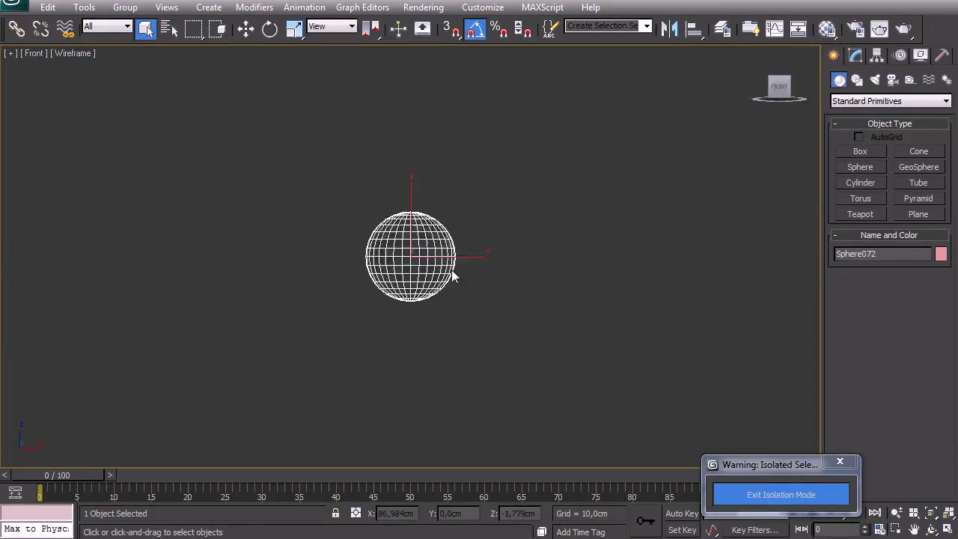
Activate the Move tool for the sphere in the Front view and turn on its transform gizmo
scroll(267, 249, up, 3)
middle_drag(363, 207, 360, 300)
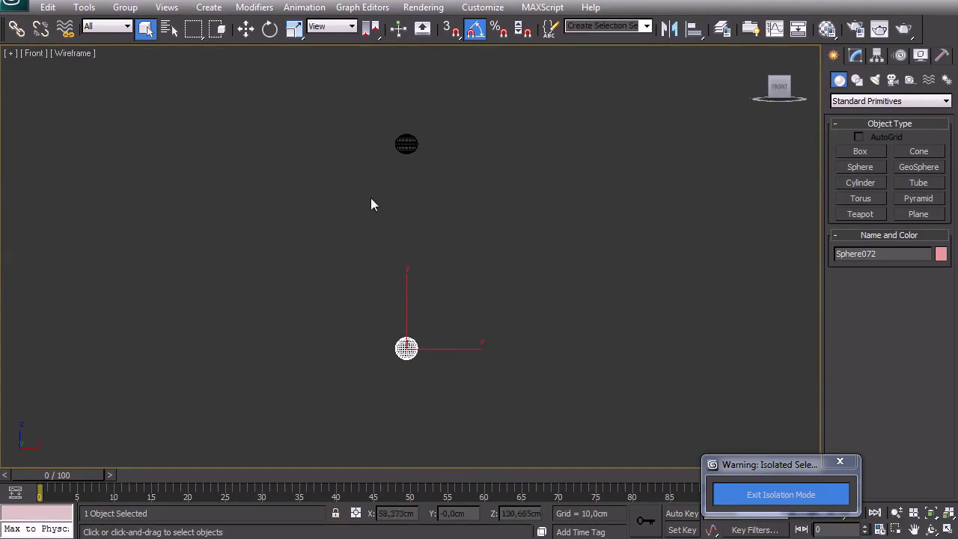
key(g)
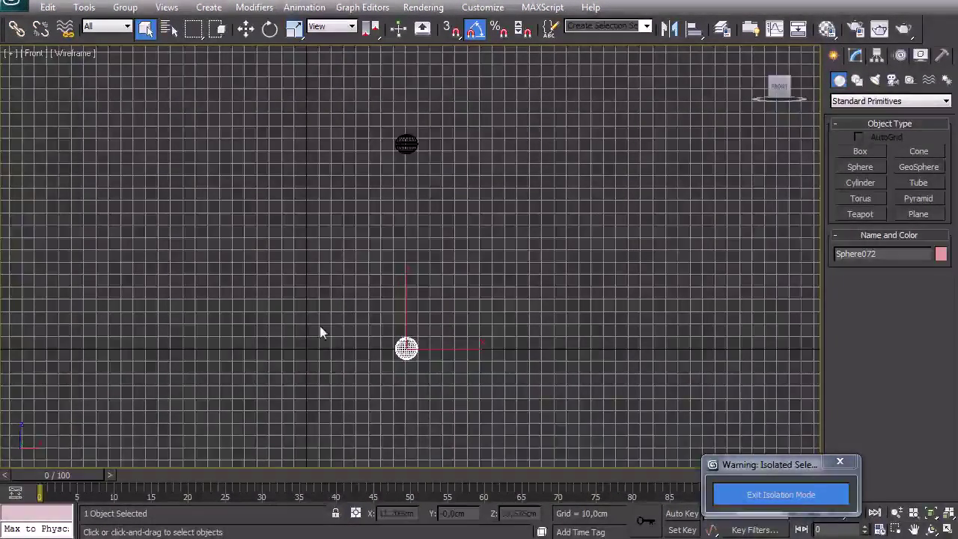
right_click(434, 370)
click(458, 384)
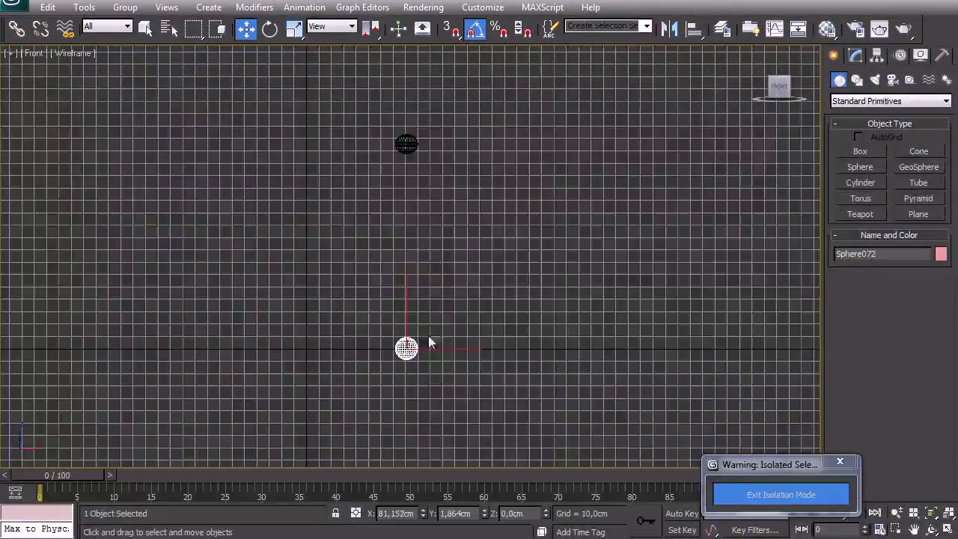
right_click(416, 317)
click(439, 343)
right_click(414, 309)
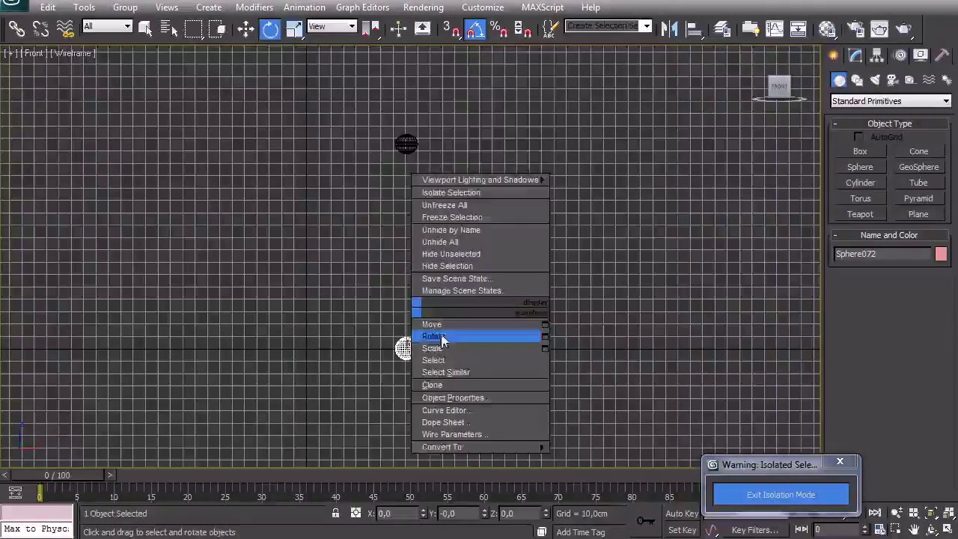
click(431, 327)
key(x)
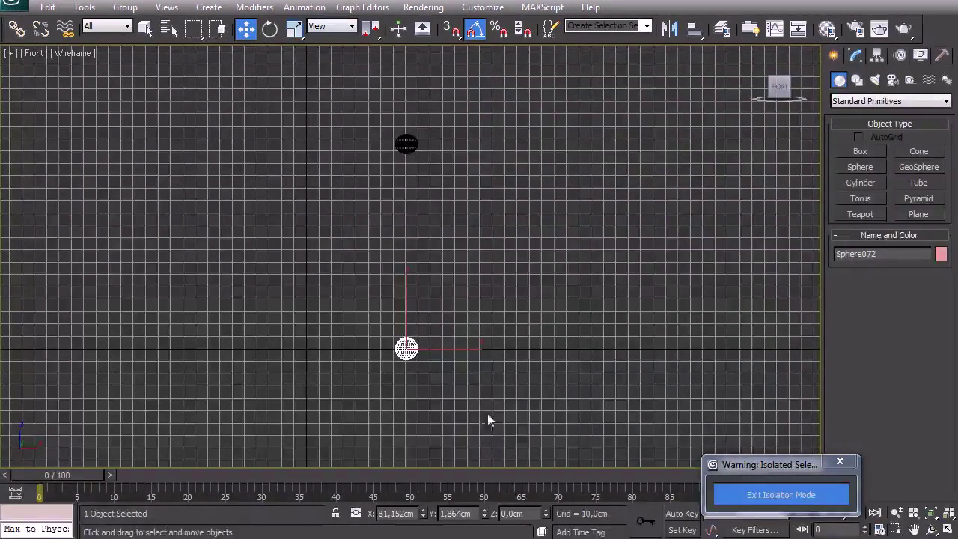
key(x)
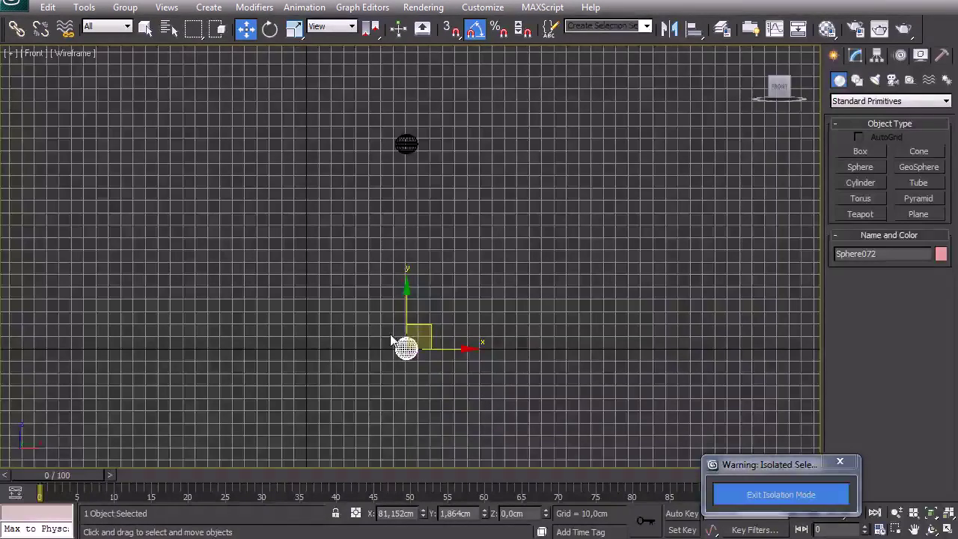
Raise the sphere vertically onto the elbow joint in the Front view, to a Z position of about 164.7 cm, and hide the grid
drag(405, 315, 449, 100)
click(443, 103)
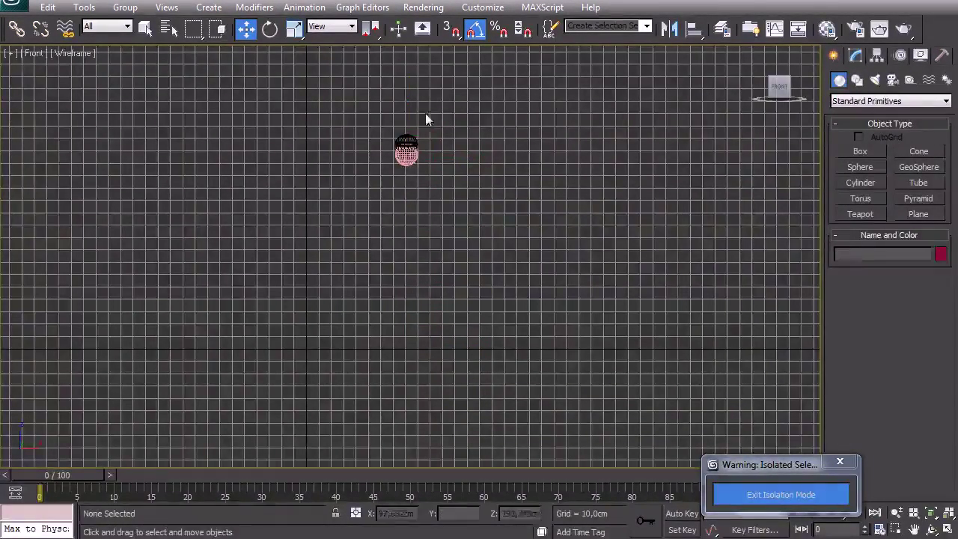
click(410, 158)
key(z)
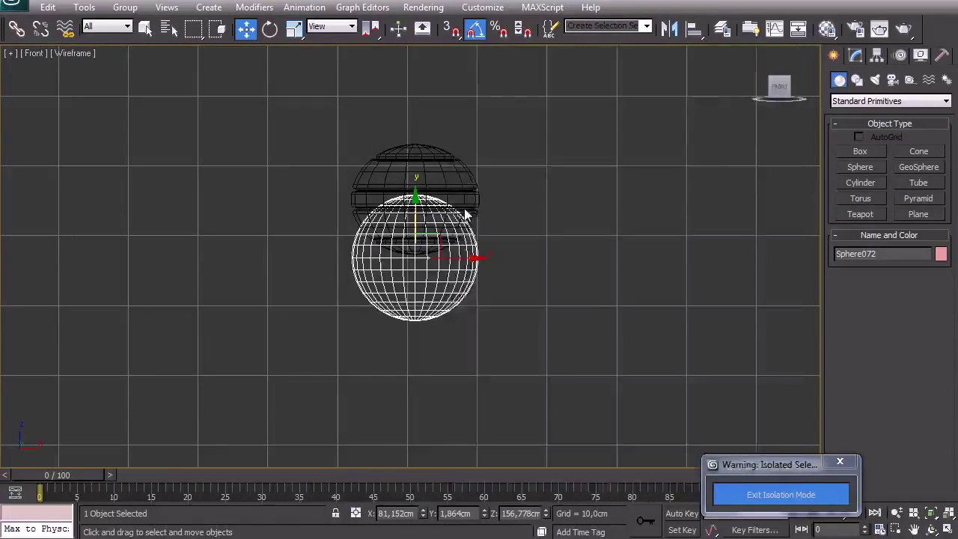
key(h)
click(768, 458)
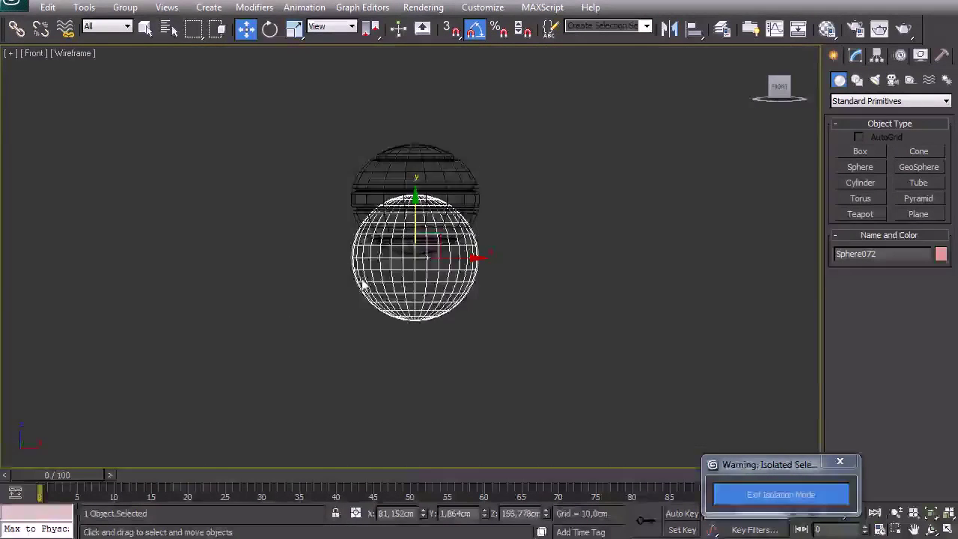
scroll(420, 352, up, 5)
middle_drag(433, 327, 415, 292)
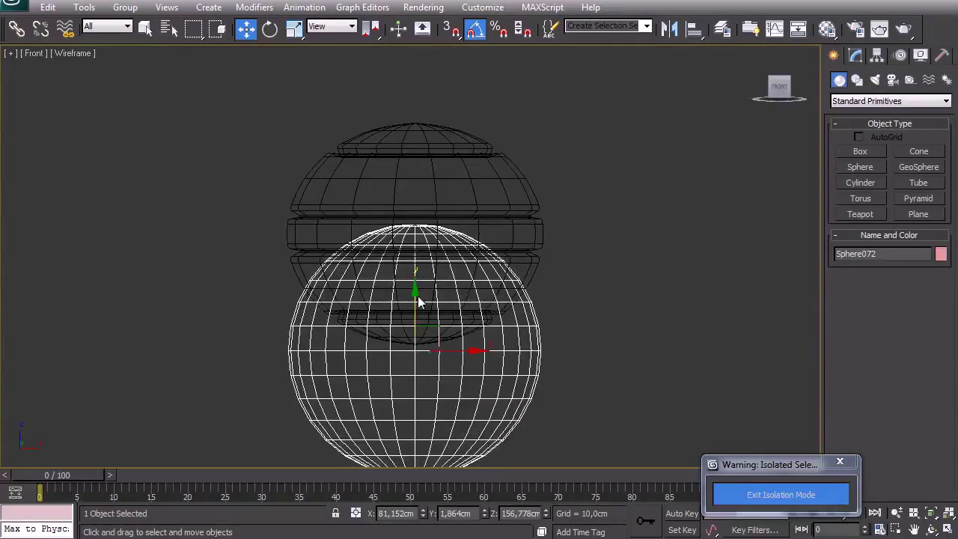
drag(415, 305, 441, 194)
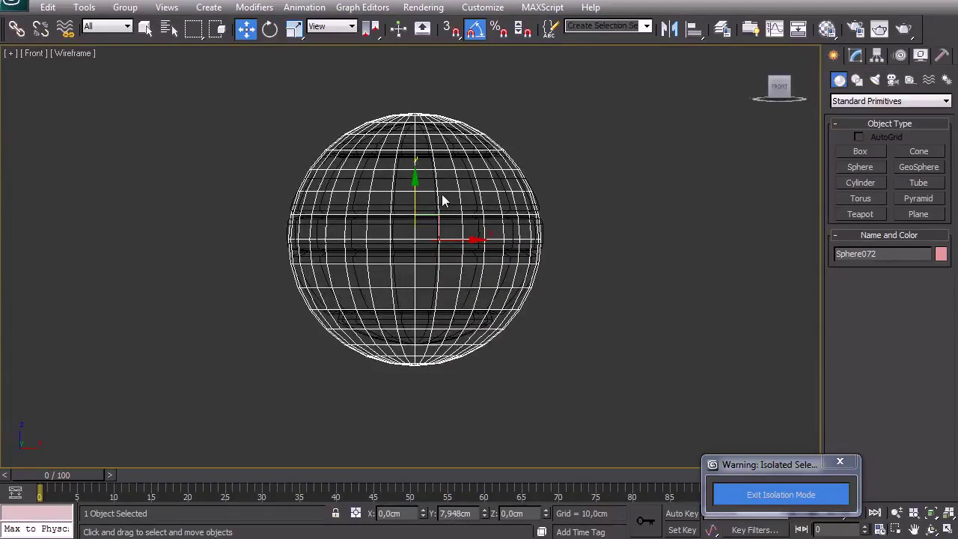
Try 8 and 12 segments on the sphere, and set its segment count to 14
click(856, 57)
double_click(903, 286)
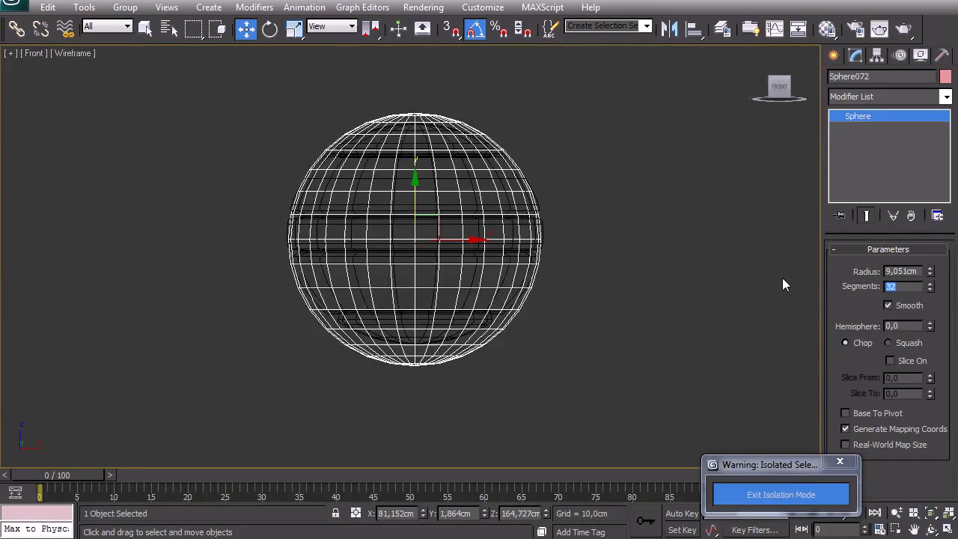
text(8)
key(Return)
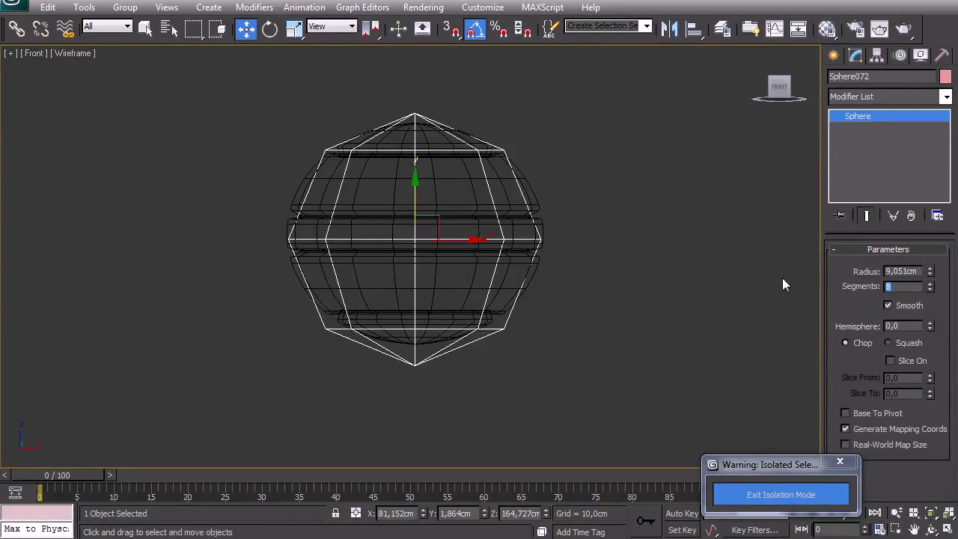
text(12)
key(Return)
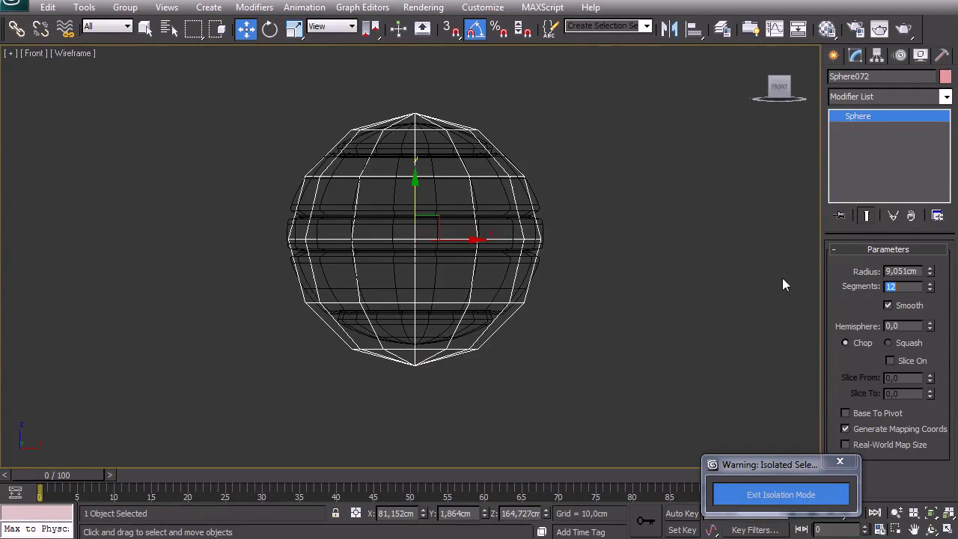
text(14)
key(Return)
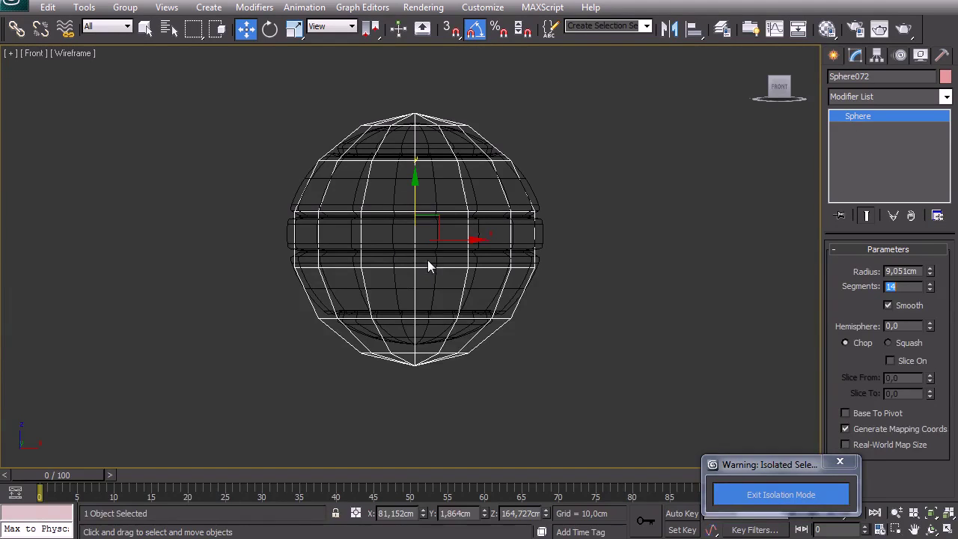
Raise the sphere to about Z 165.26 cm and scale it to about 106% horizontally and 87% vertically to fit the joint
right_click(402, 258)
click(435, 310)
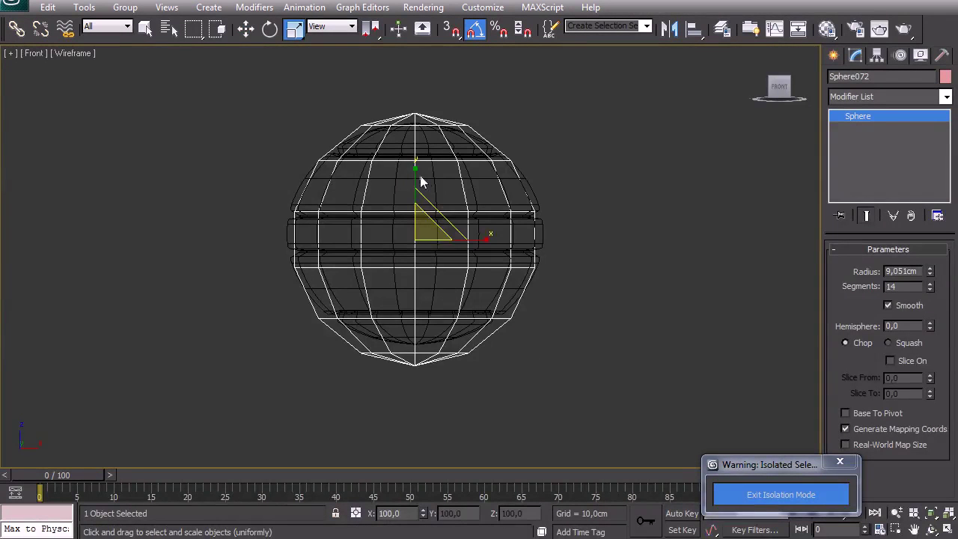
drag(417, 173, 425, 178)
key(w)
right_click(400, 213)
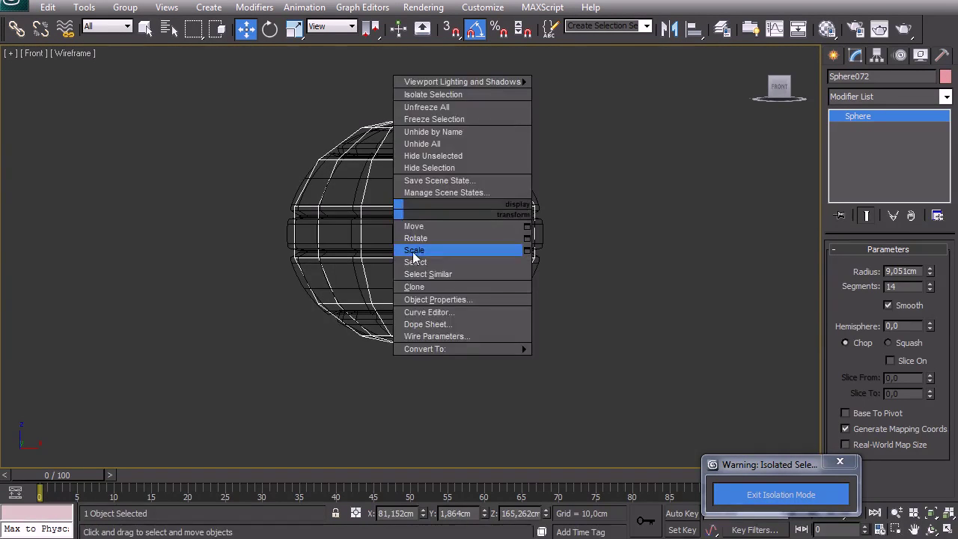
click(419, 251)
drag(422, 227, 421, 216)
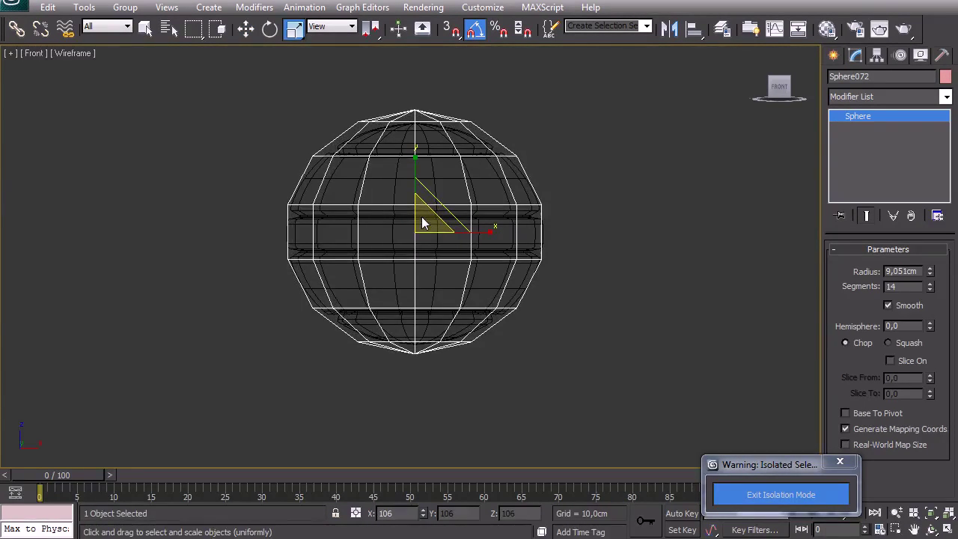
drag(414, 166, 417, 169)
Align the sphere to the elbow joint by pivot point in X, Y and Z, matching orientation on all three axes, and clear the selection
key(t)
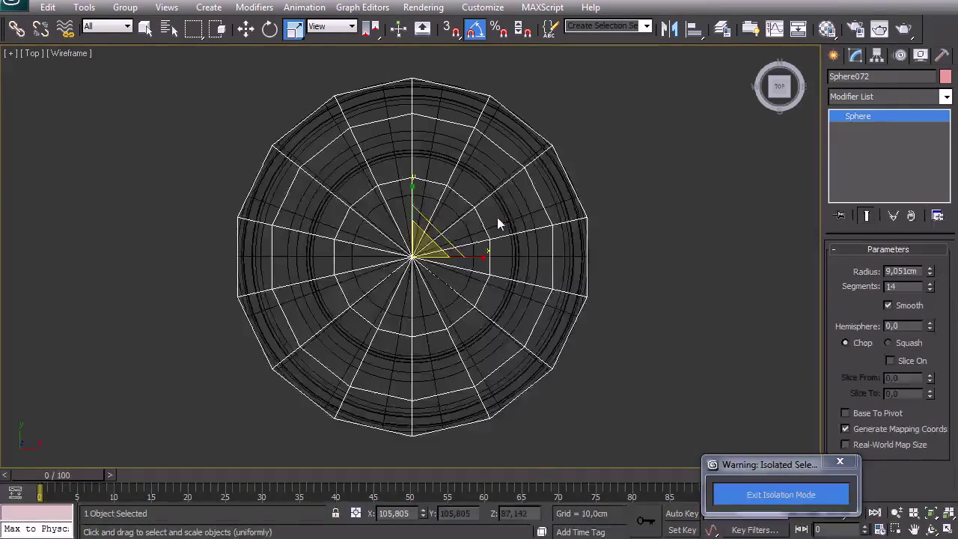
key(w)
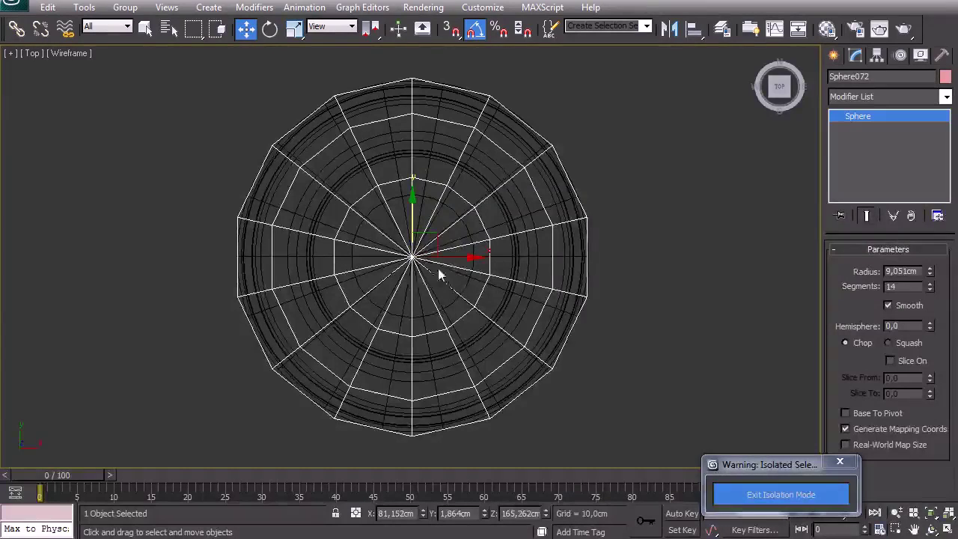
click(694, 29)
click(439, 153)
drag(459, 134, 632, 145)
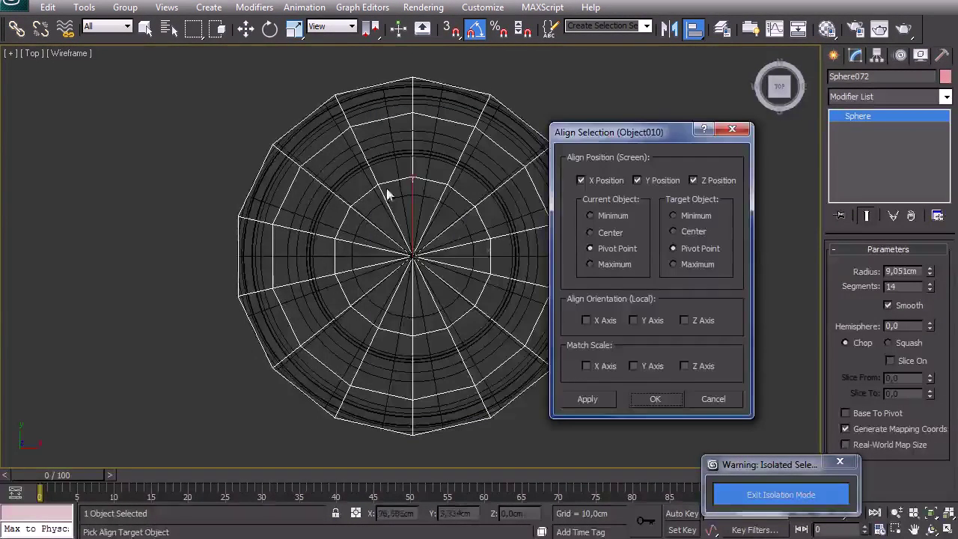
click(588, 321)
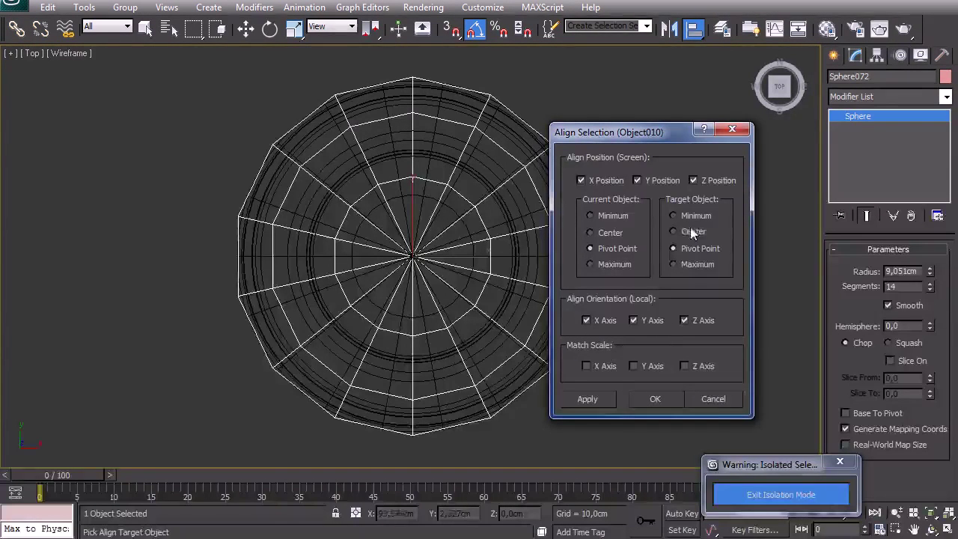
click(651, 399)
click(674, 303)
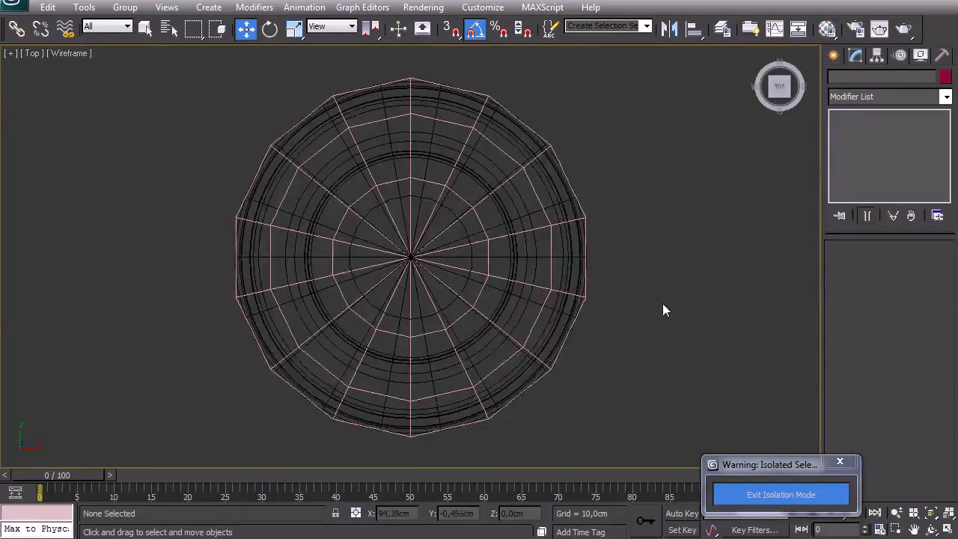
Examine the fitted sphere over the joint in the shaded Perspective view with edges from several angles, and select the sphere
key(p)
key(z)
key(F3)
mouse_move(453, 330)
alt+middle_down()
mouse_move(421, 257)
mouse_move(413, 204)
mouse_move(300, 155)
mouse_move(265, 172)
mouse_move(290, 199)
alt+middle_up()
key(F4)
key(F4)
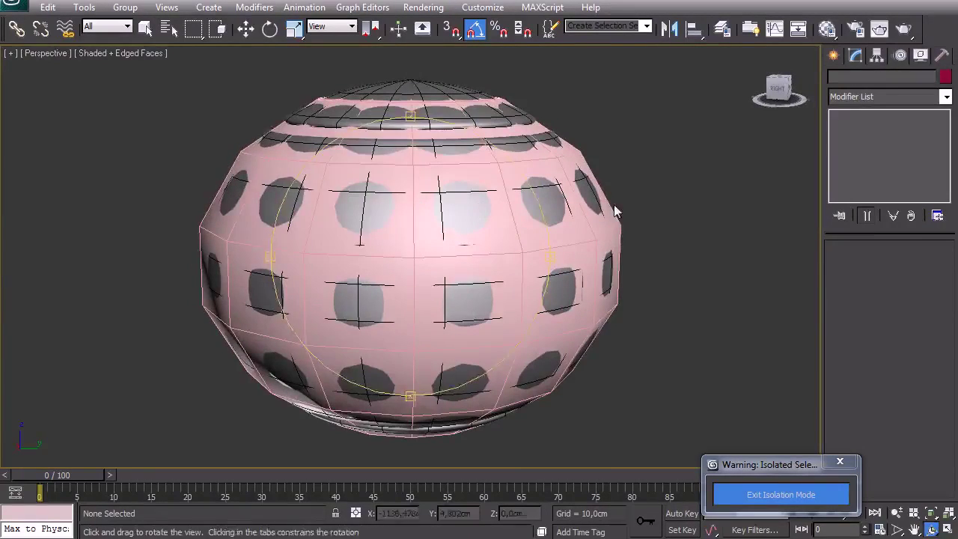
key(w)
click(607, 225)
alt+middle_drag(485, 287, 454, 245)
key(w)
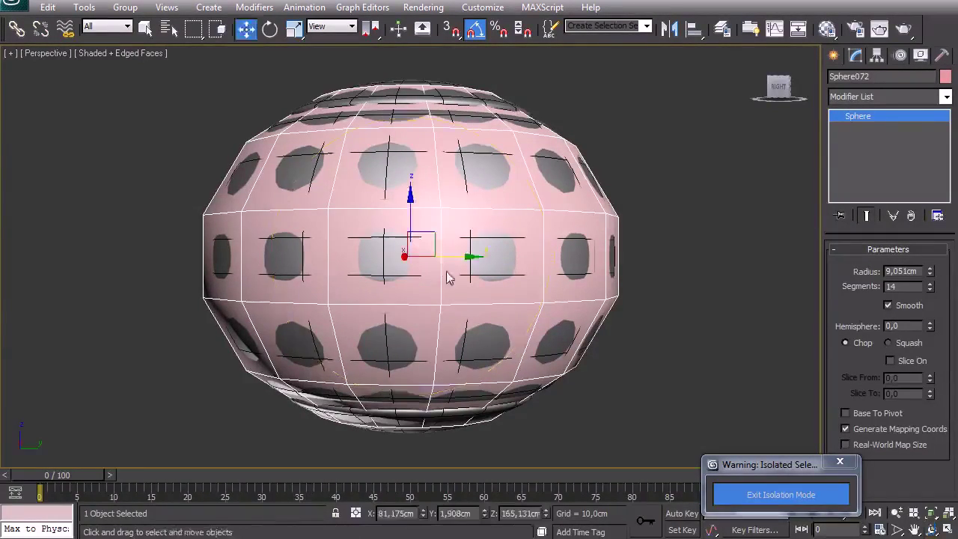
key(alt+x)
alt+middle_drag(528, 293, 479, 209)
alt+middle_drag(400, 234, 607, 258)
scroll(594, 247, down, 8)
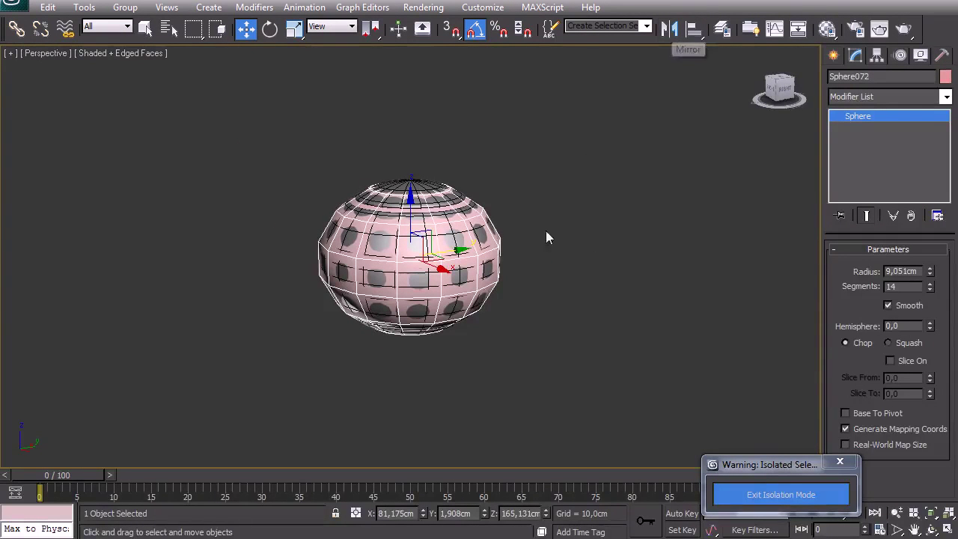
Copy the red Basic_Mesh_mat material to an empty slot and rename the copy LP_Mat
key(m)
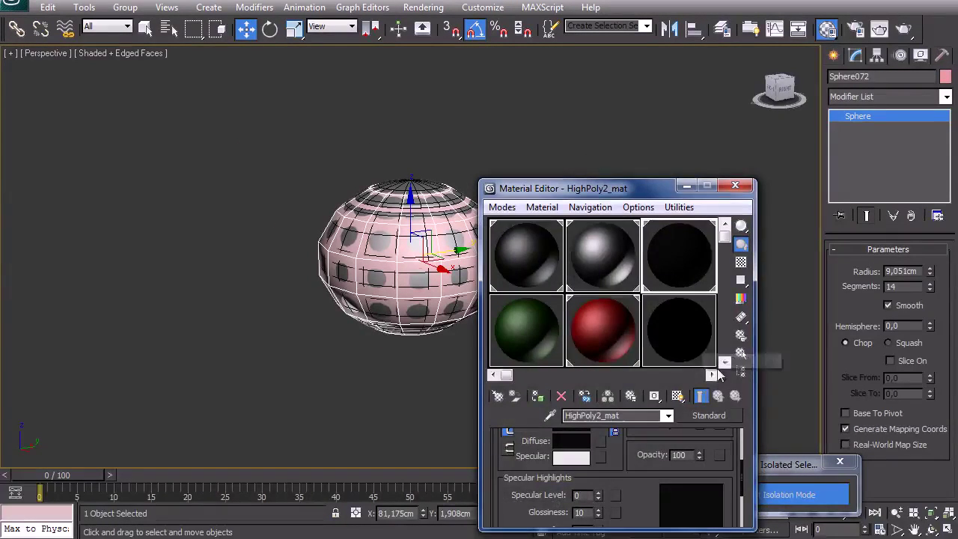
click(712, 375)
click(663, 328)
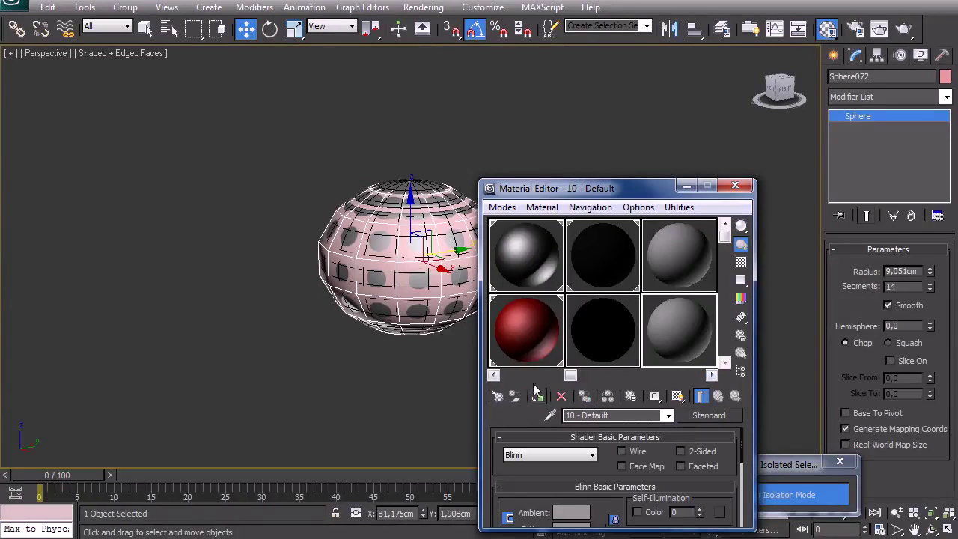
drag(529, 331, 654, 336)
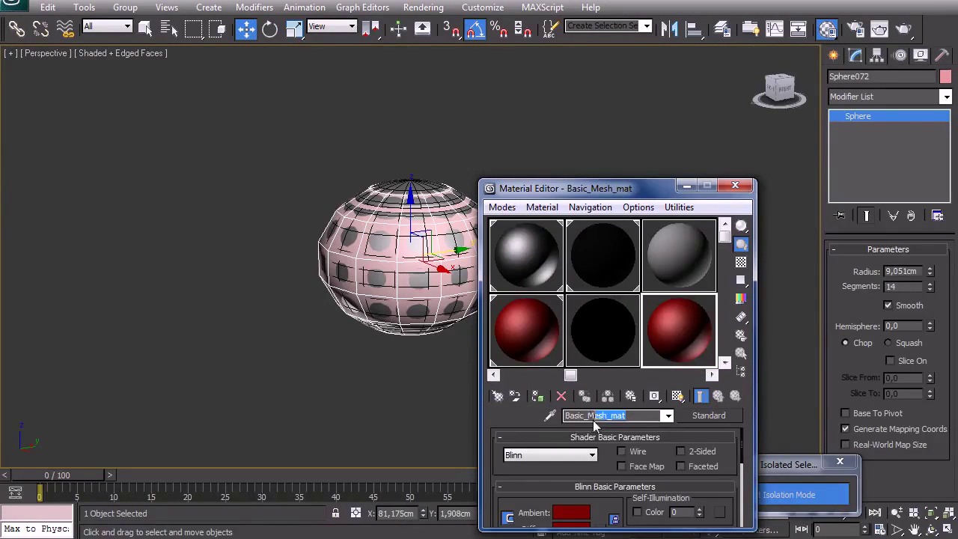
text(LP_Material)
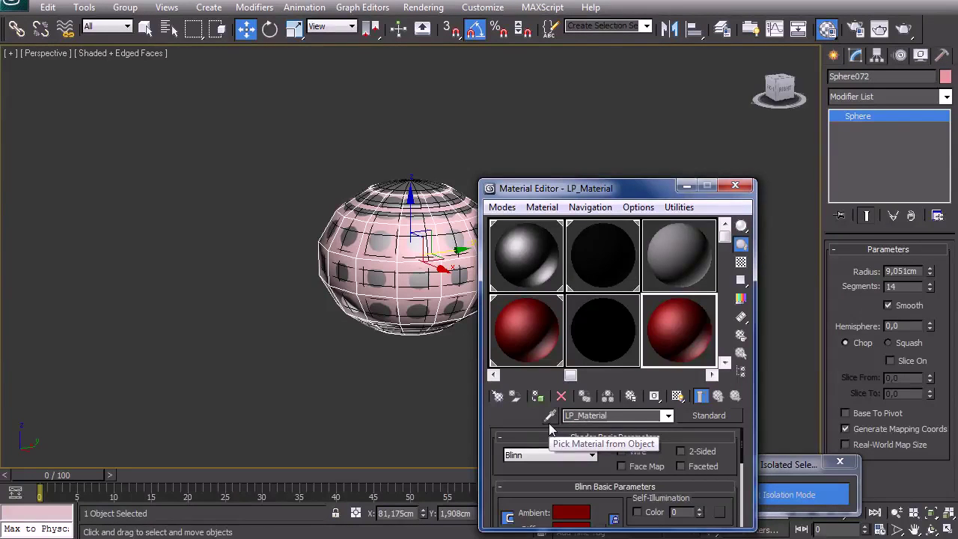
drag(613, 419, 586, 426)
key(BackSpace)
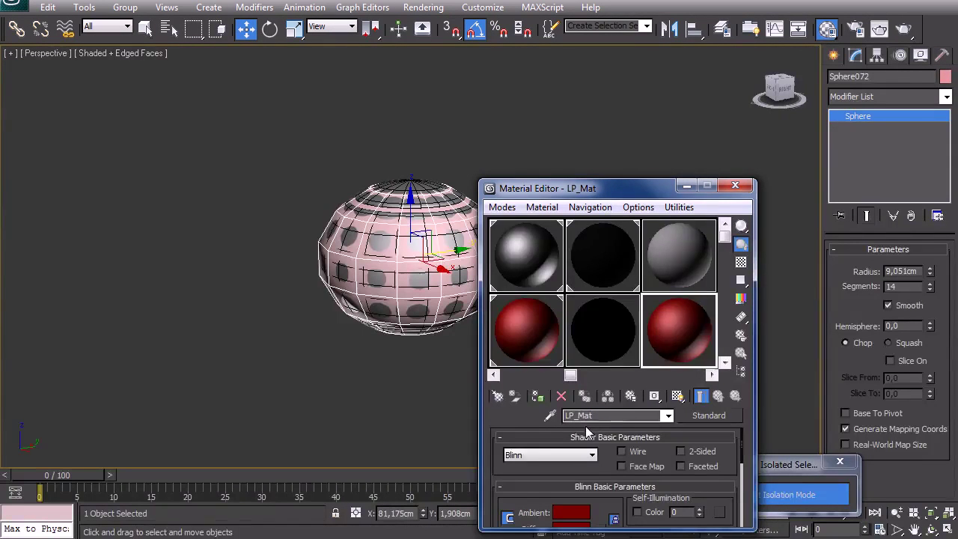
Set LP_Mat's ambient and diffuse colour to blue (0, 25, 210) and assign the material to the sphere
click(572, 512)
click(0, 52)
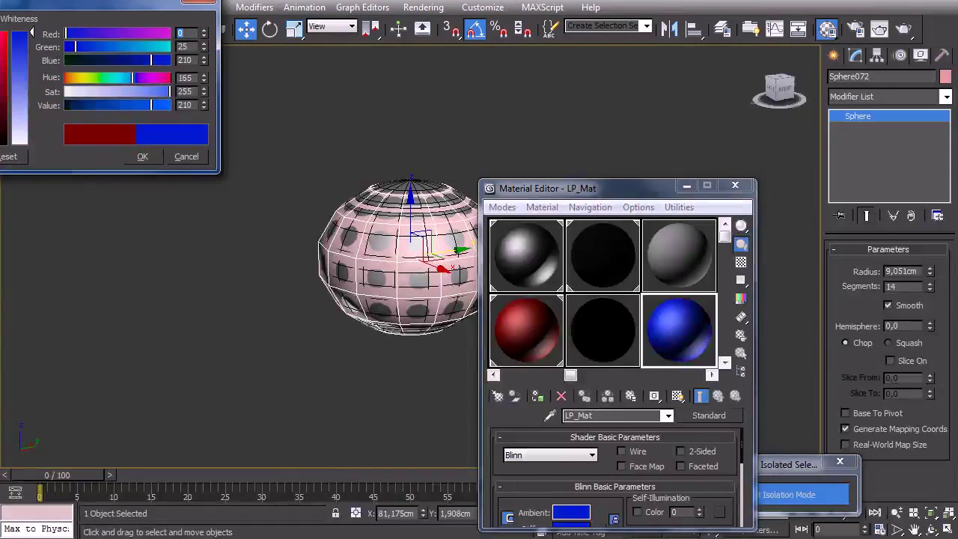
click(142, 157)
click(541, 398)
key(m)
Exit isolation and copy the blue elbow sphere along X onto the shoulder joint as a single independent copy
click(760, 501)
scroll(286, 256, down, 6)
alt+middle_drag(372, 227, 505, 249)
scroll(505, 249, down, 4)
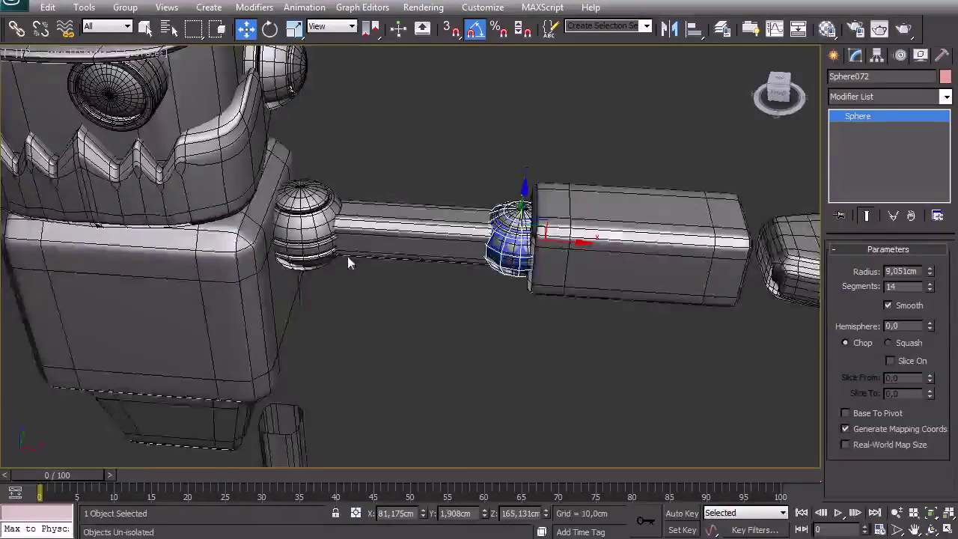
alt+middle_drag(366, 266, 375, 224)
middle_drag(459, 315, 523, 284)
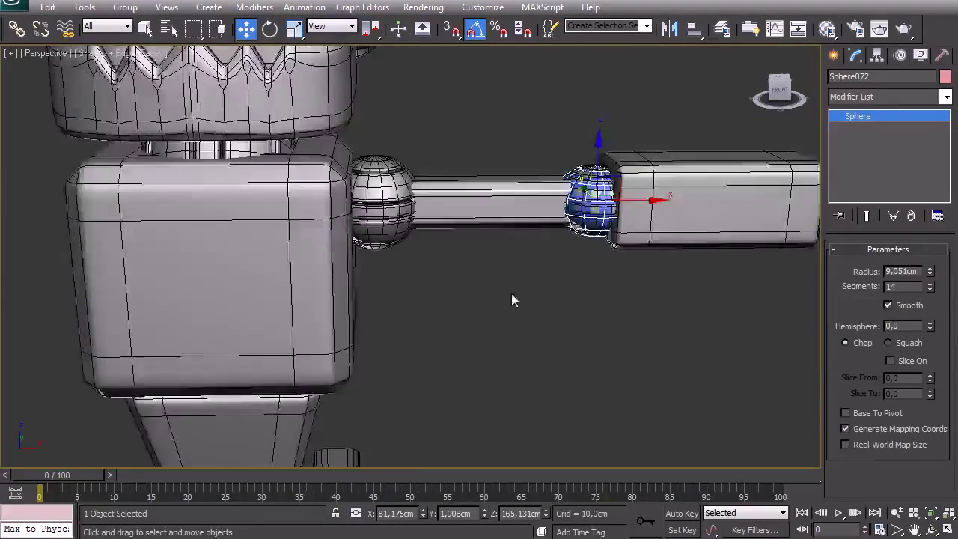
scroll(524, 283, down, 3)
middle_drag(390, 399, 384, 346)
scroll(404, 308, up, 3)
middle_drag(452, 202, 442, 306)
shift+drag(597, 247, 389, 226)
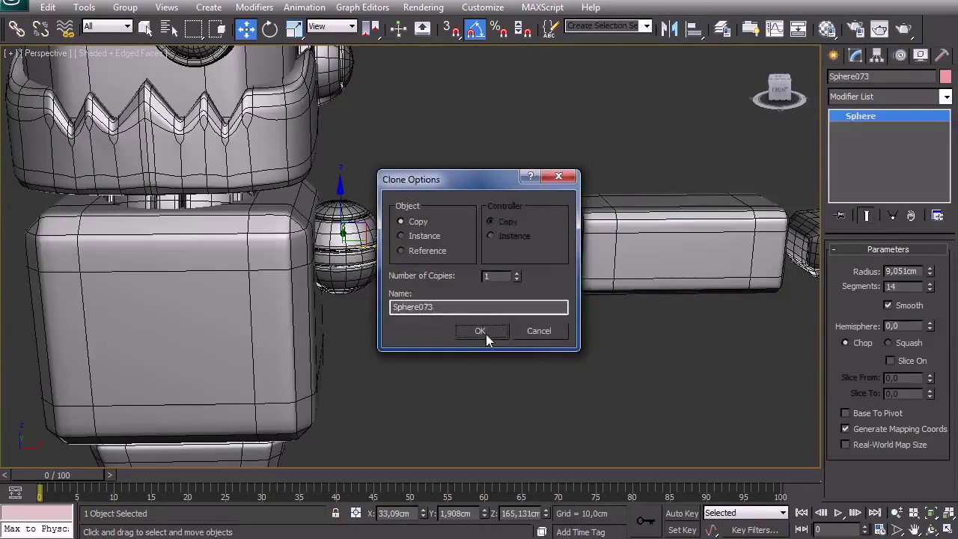
click(484, 331)
Isolate the shoulder joint together with the sphere copy and make the high-poly joint see-through
ctrl+click(330, 233)
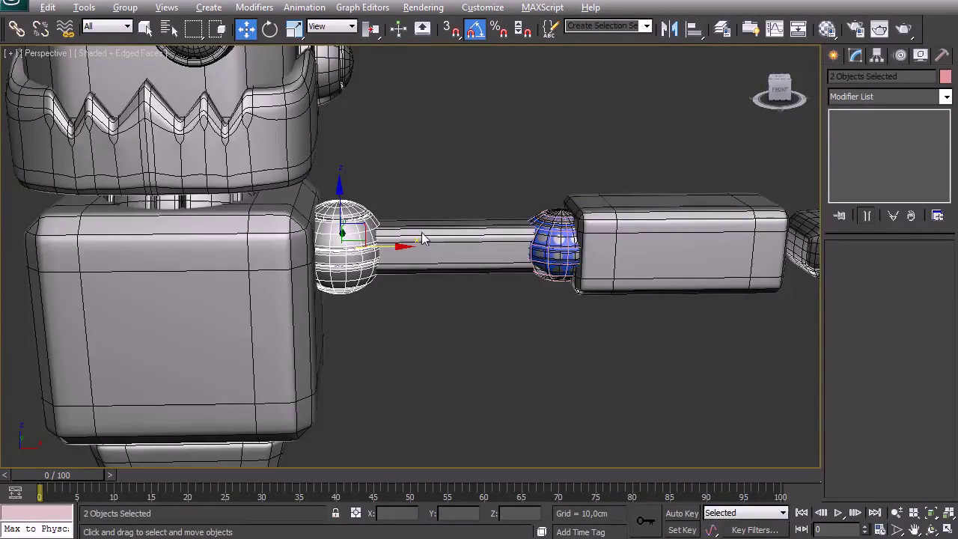
key(alt+q)
click(669, 276)
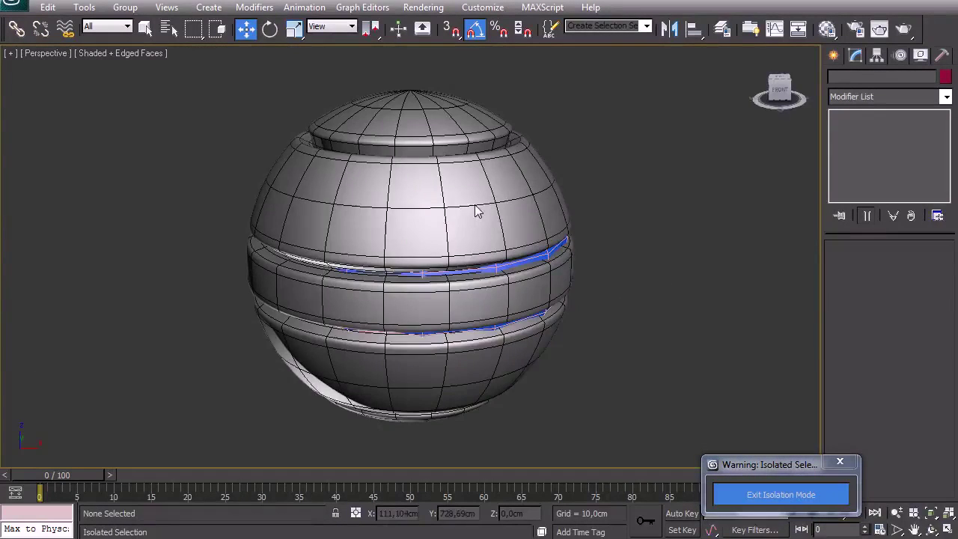
alt+middle_drag(607, 296, 503, 157)
click(504, 157)
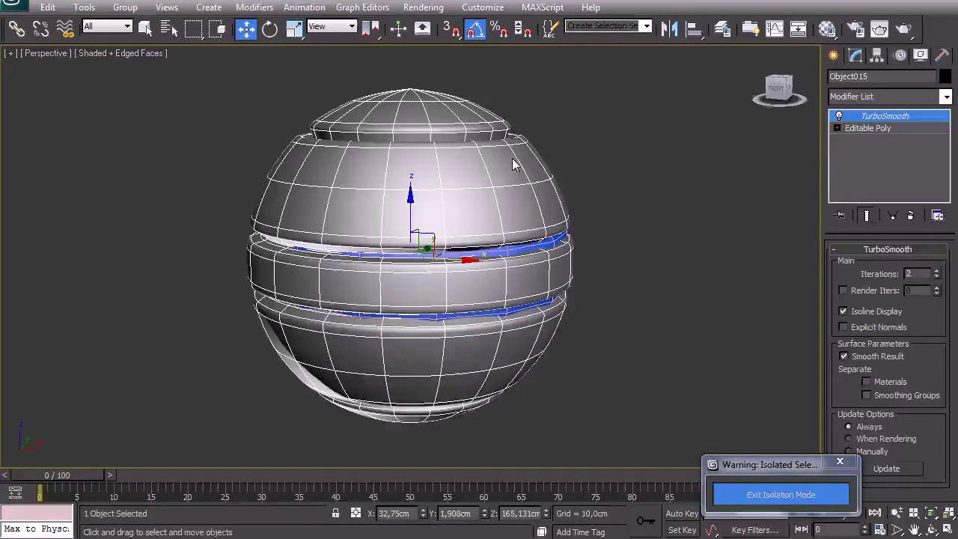
key(alt+x)
click(676, 160)
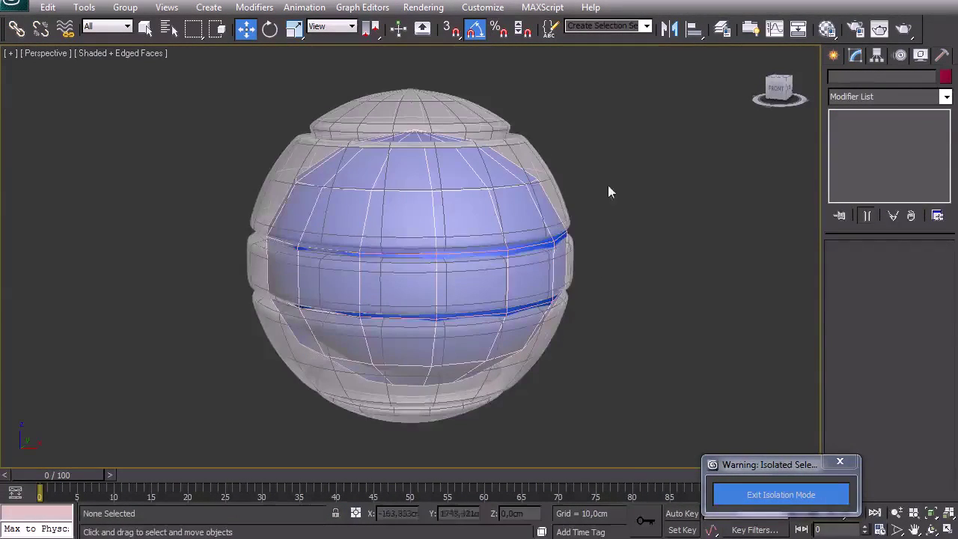
Align the sphere copy to the shoulder joint by pivot point in X, Y and Z, matching orientation on all three axes
alt+middle_drag(621, 199, 579, 209)
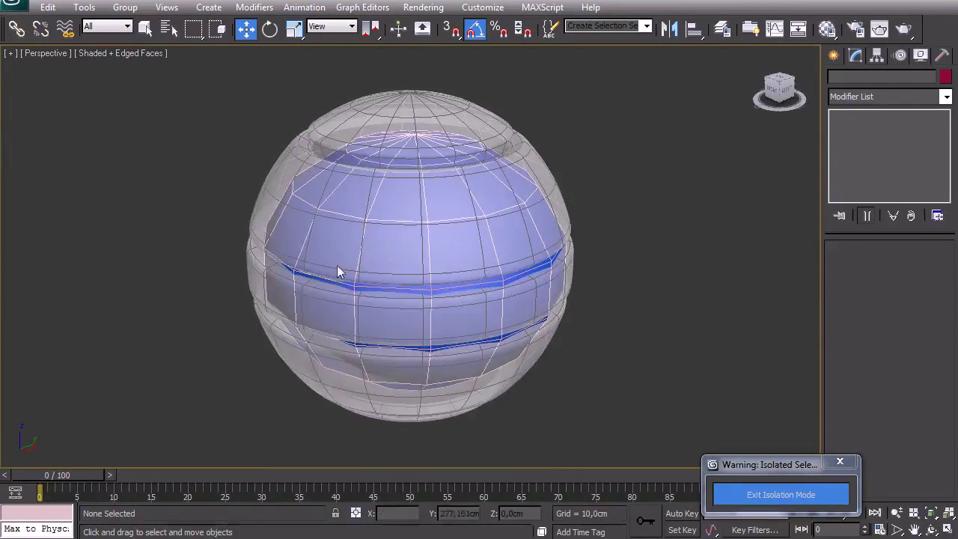
mouse_move(507, 183)
alt+middle_down()
mouse_move(528, 165)
mouse_move(520, 195)
alt+middle_up()
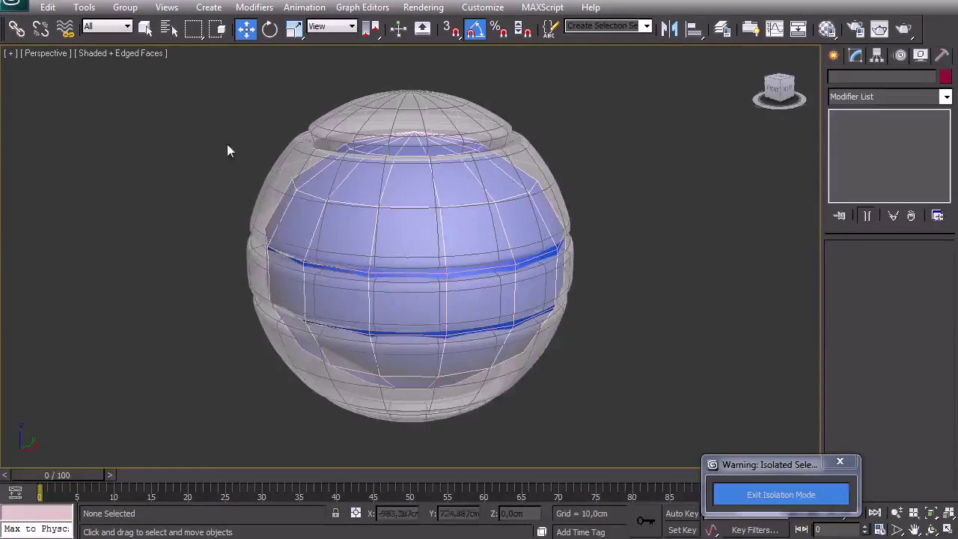
drag(381, 369, 382, 370)
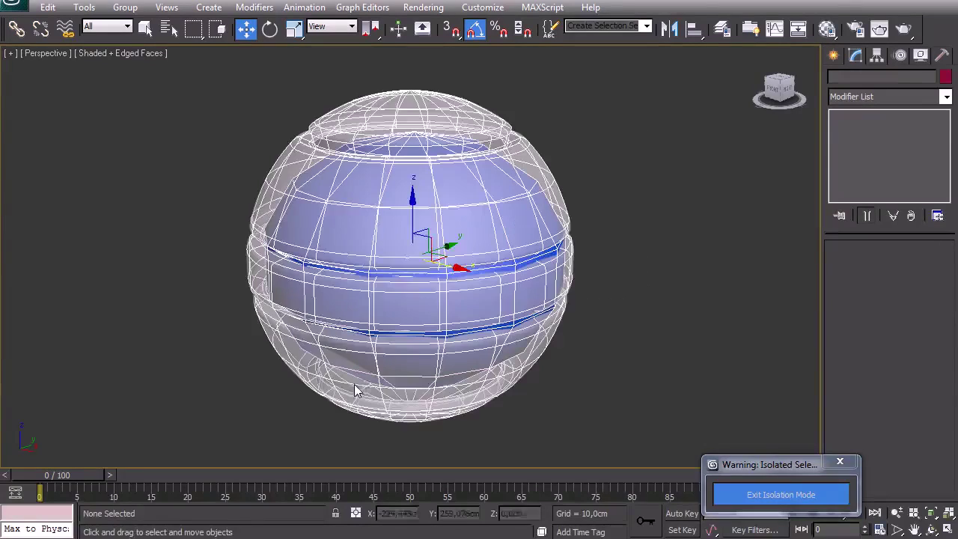
click(425, 98)
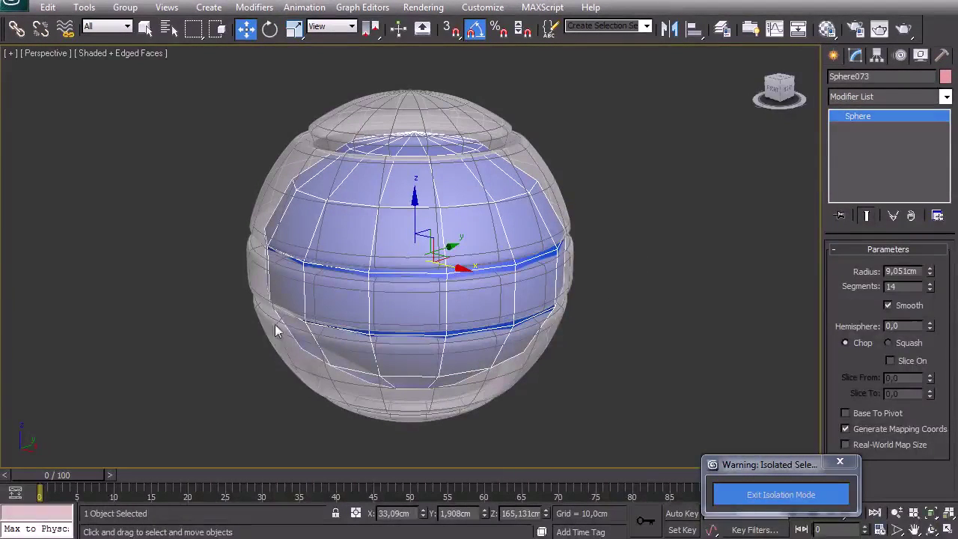
click(690, 33)
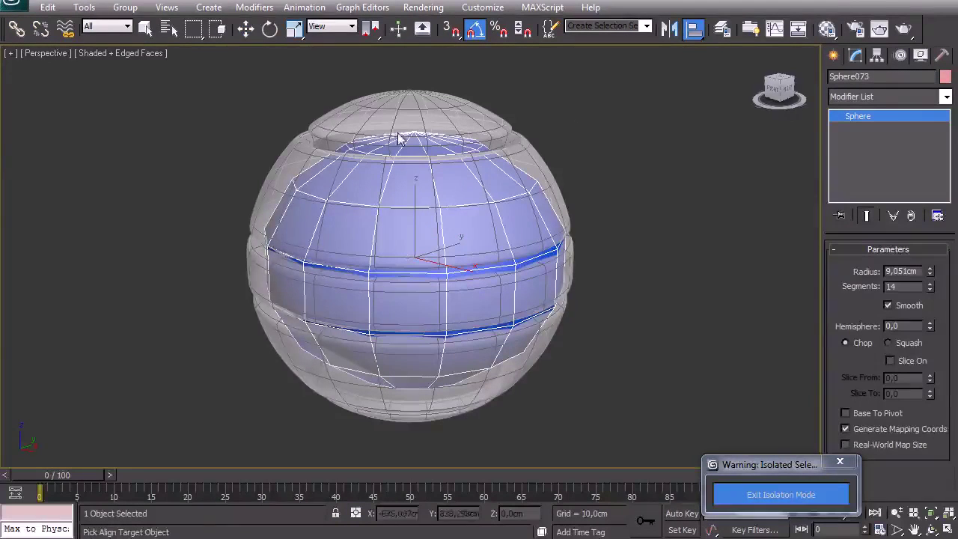
click(403, 106)
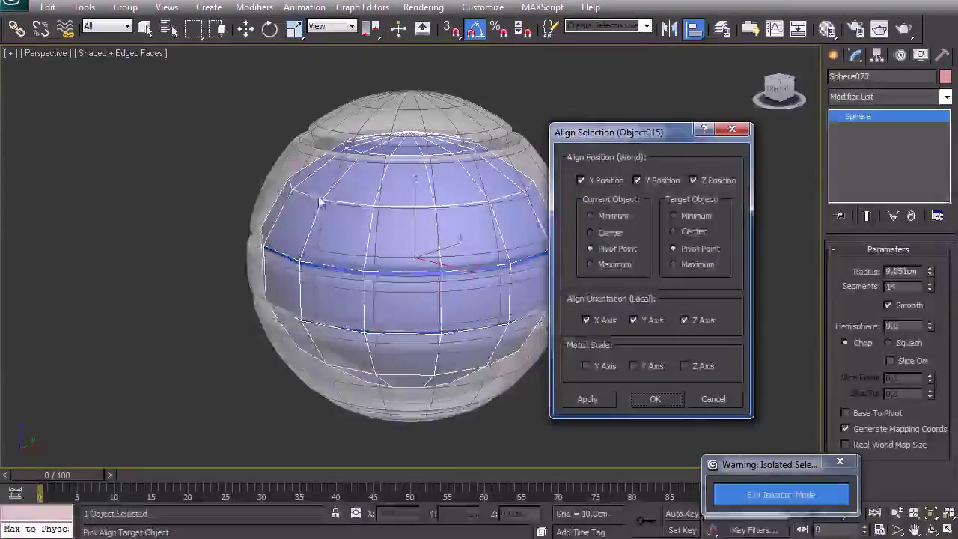
click(657, 400)
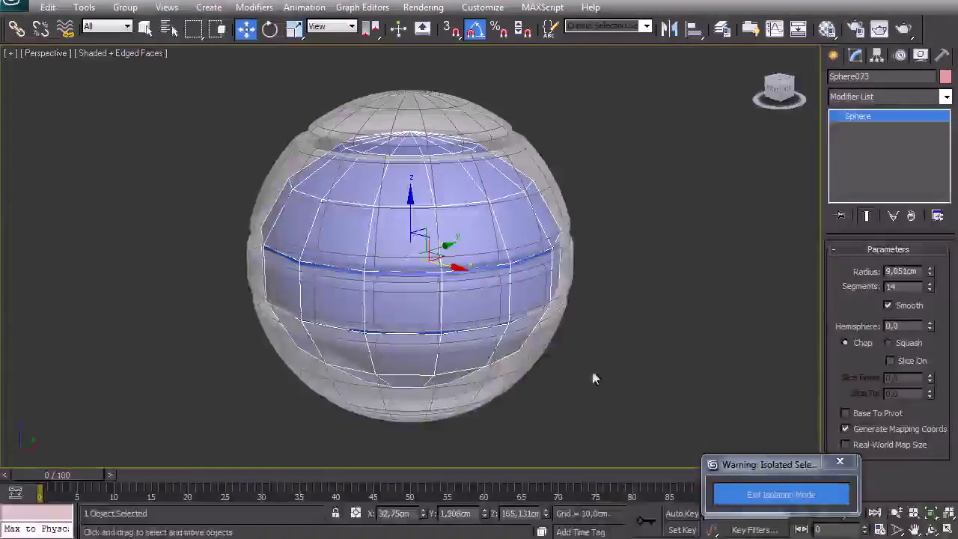
Fit the sphere to the shoulder joint in the Front view by scaling it uniformly to about 116% and vertically to about 114%
key(f)
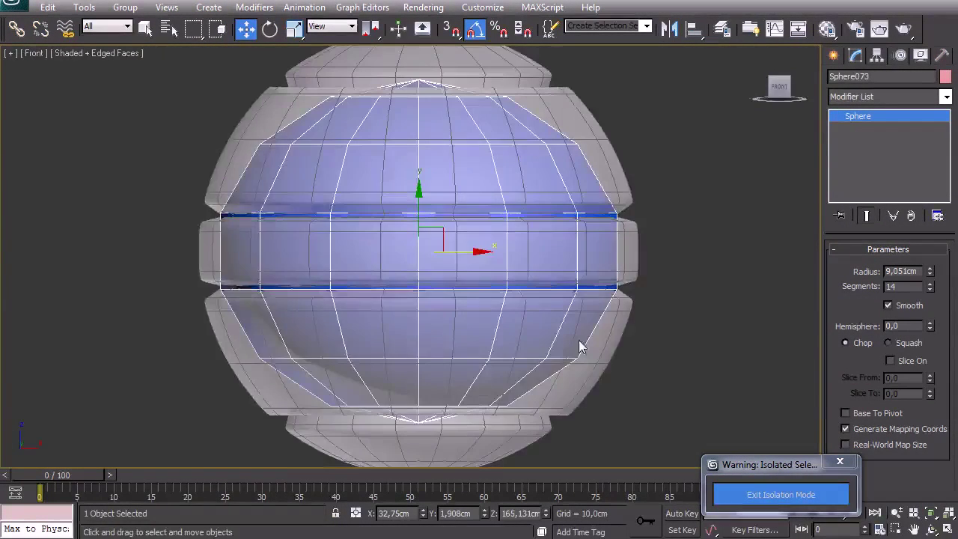
right_click(404, 247)
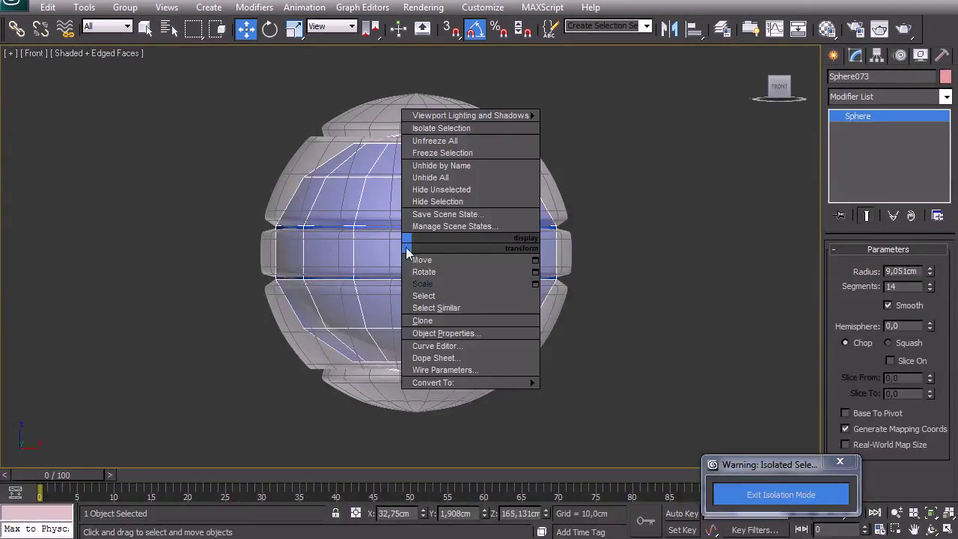
click(424, 283)
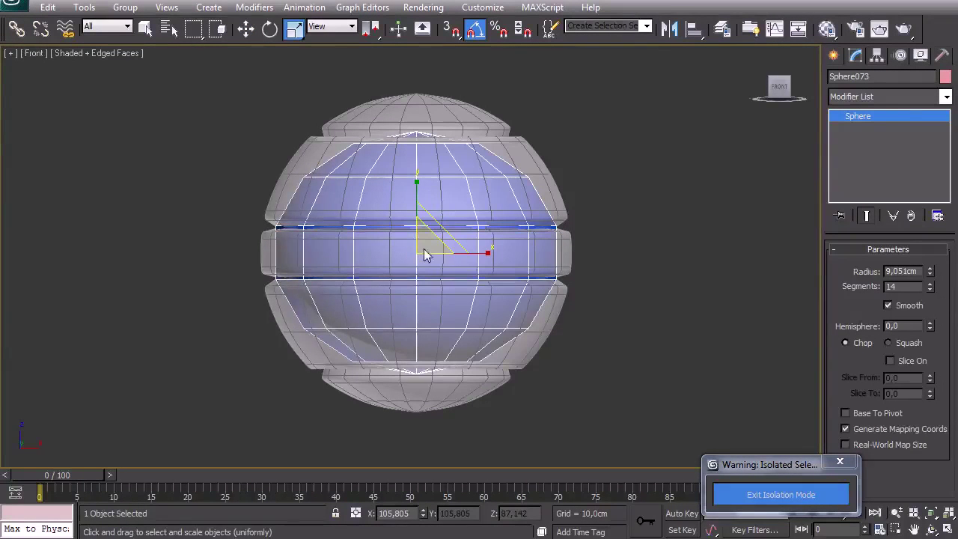
drag(425, 251, 433, 244)
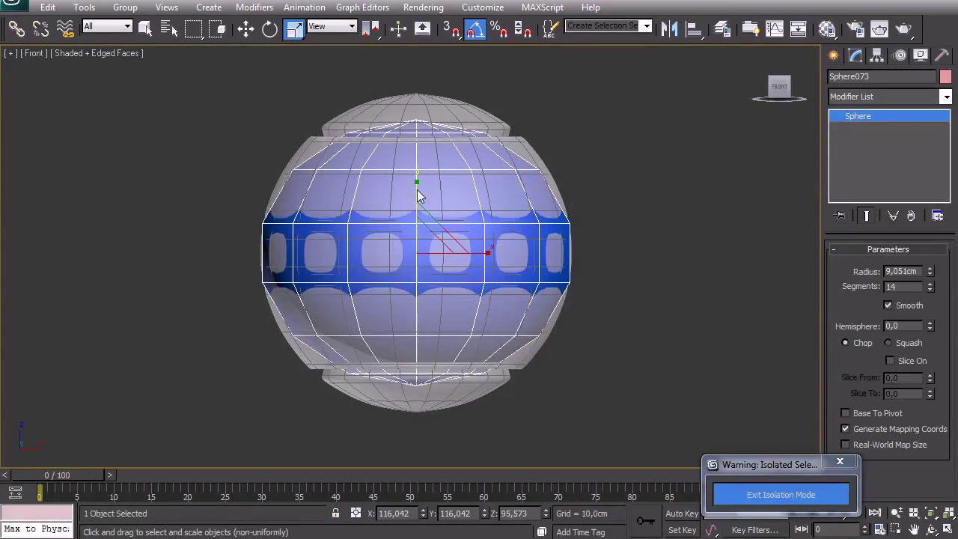
drag(417, 192, 423, 182)
key(p)
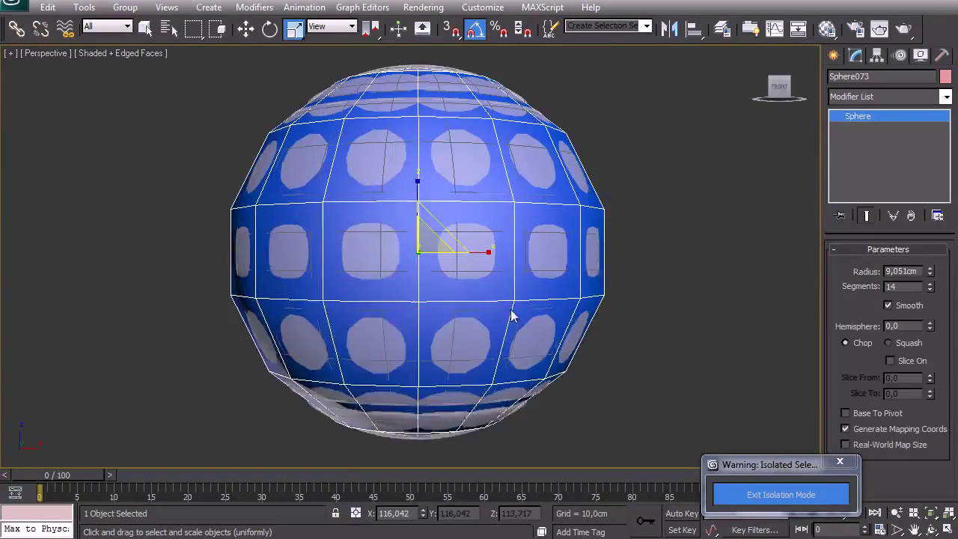
key(z)
key(ctrl+r)
drag(432, 272, 453, 242)
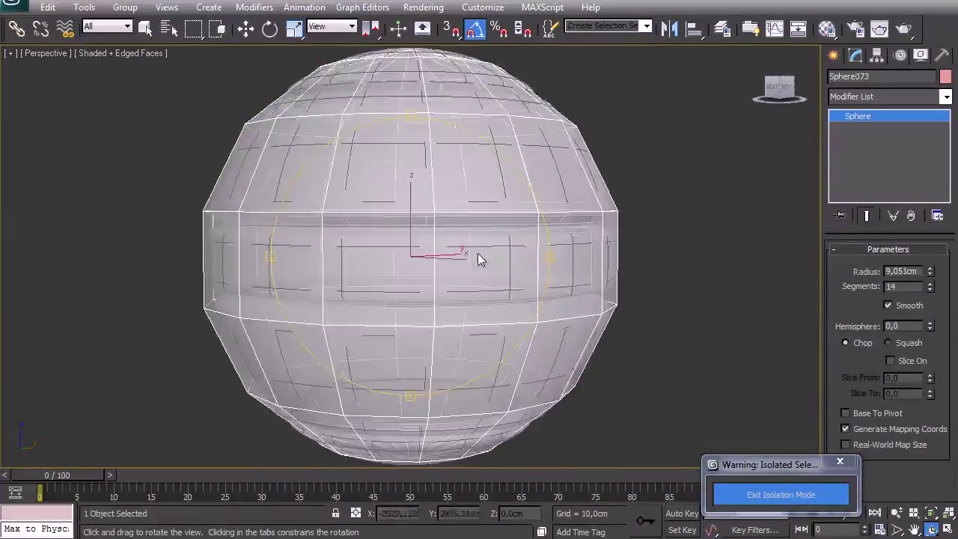
Turn off the see-through display of the high-poly shoulder joint and reselect the blue sphere
right_click(720, 246)
click(698, 209)
click(496, 154)
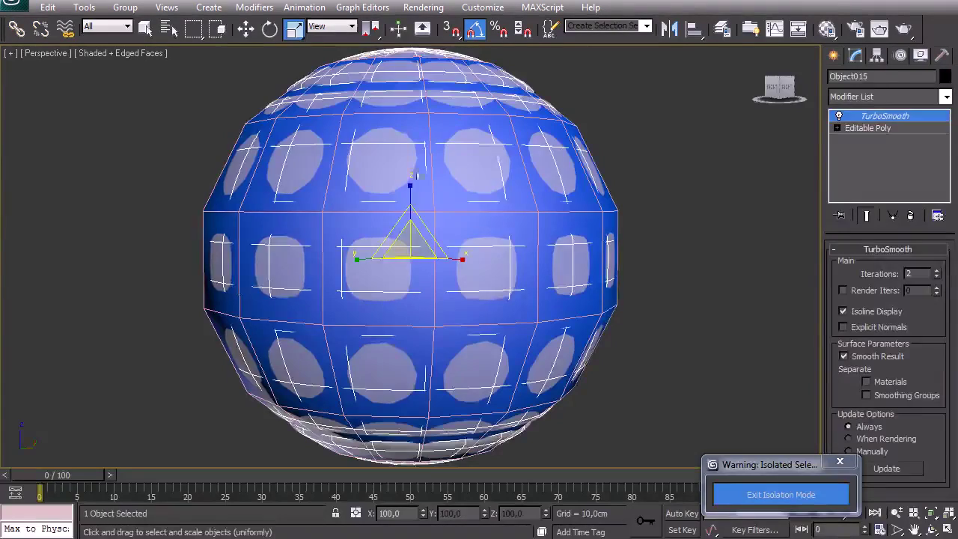
click(657, 196)
click(517, 212)
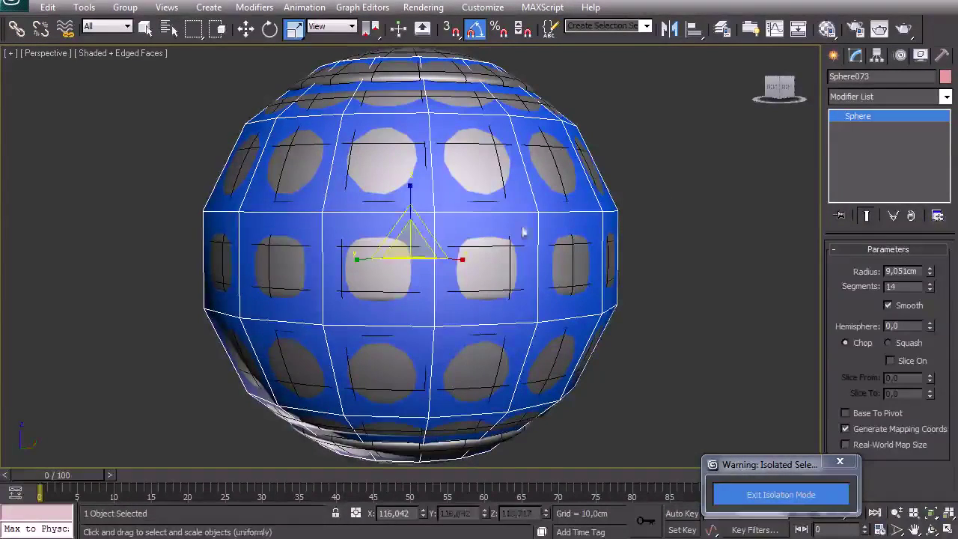
key(alt+x)
Check the shoulder sphere's fit from another angle, exit isolation, and clear the selection
key(ctrl+r)
drag(474, 262, 468, 374)
scroll(467, 372, down, 10)
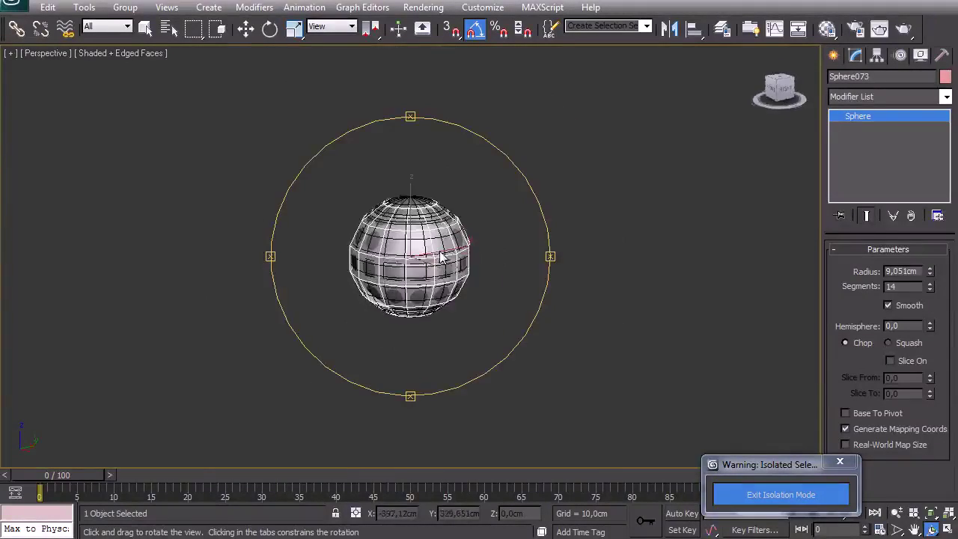
right_click(621, 323)
click(757, 496)
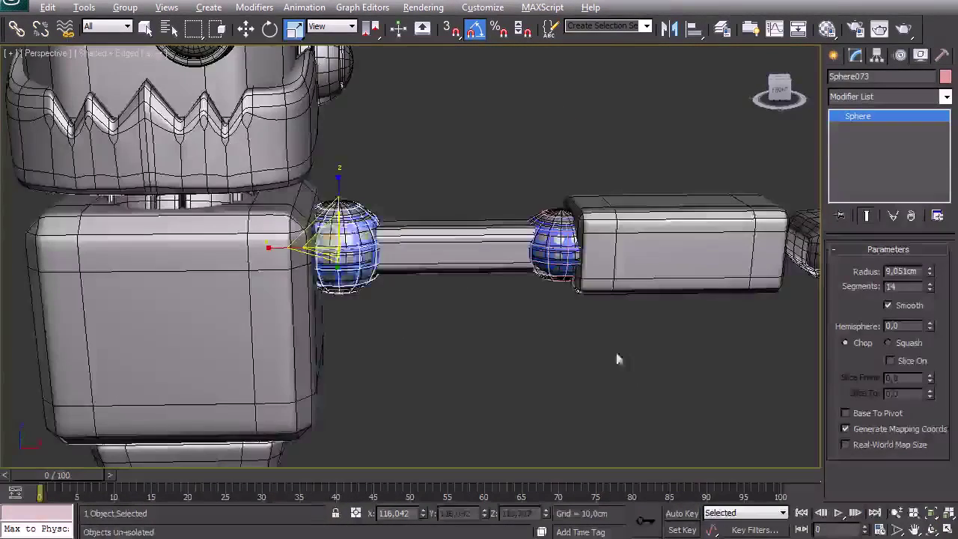
click(527, 347)
Examine the robot's arm and the two fitted joint spheres from different angles with edged faces off and on
alt+middle_drag(527, 347, 371, 307)
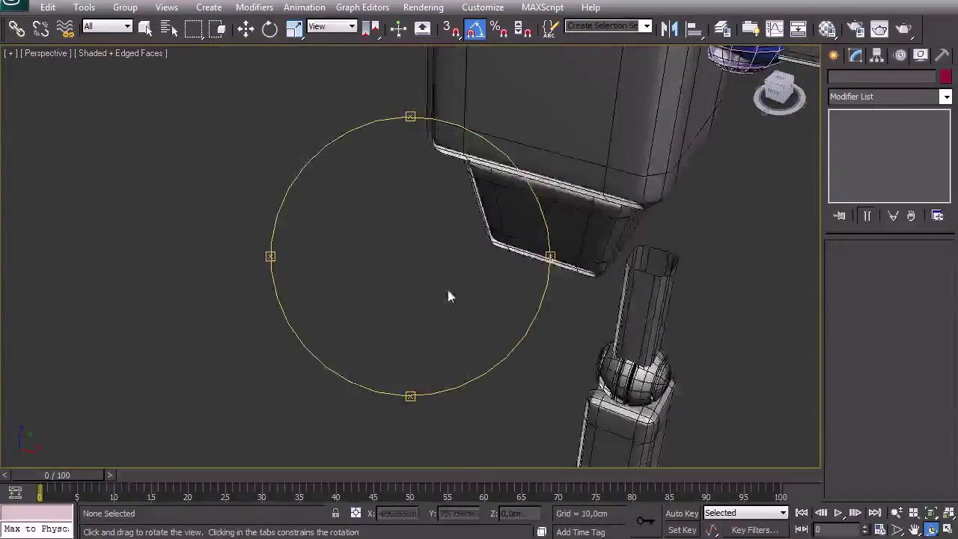
scroll(371, 307, down, 5)
key(F4)
scroll(403, 259, up, 8)
mouse_move(381, 227)
alt+middle_down()
mouse_move(391, 338)
mouse_move(376, 257)
mouse_move(411, 252)
mouse_move(325, 280)
mouse_move(449, 278)
mouse_move(412, 292)
alt+middle_up()
key(F4)
scroll(533, 304, down, 5)
scroll(531, 302, up, 5)
Clone the upper-arm bar between the shoulder and elbow in place and isolate the clone
click(429, 226)
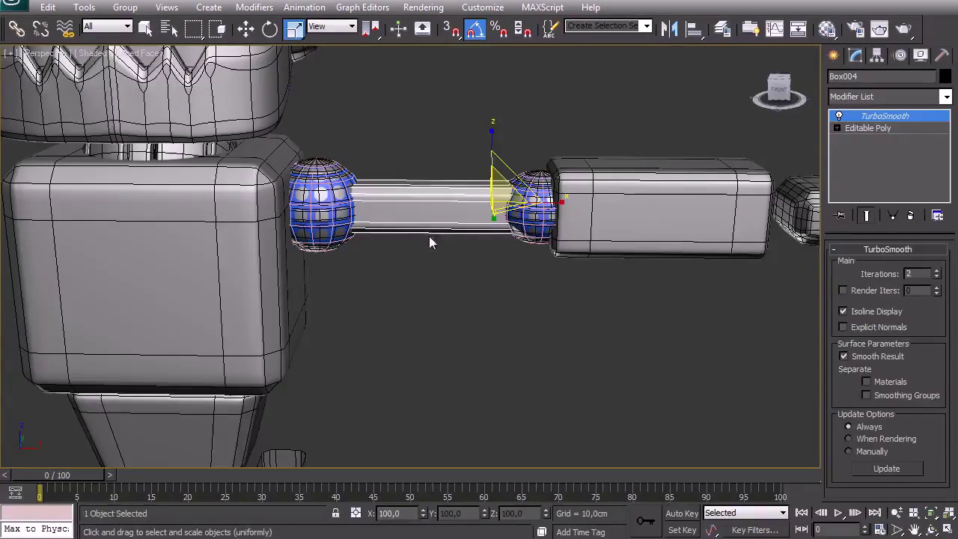
click(47, 6)
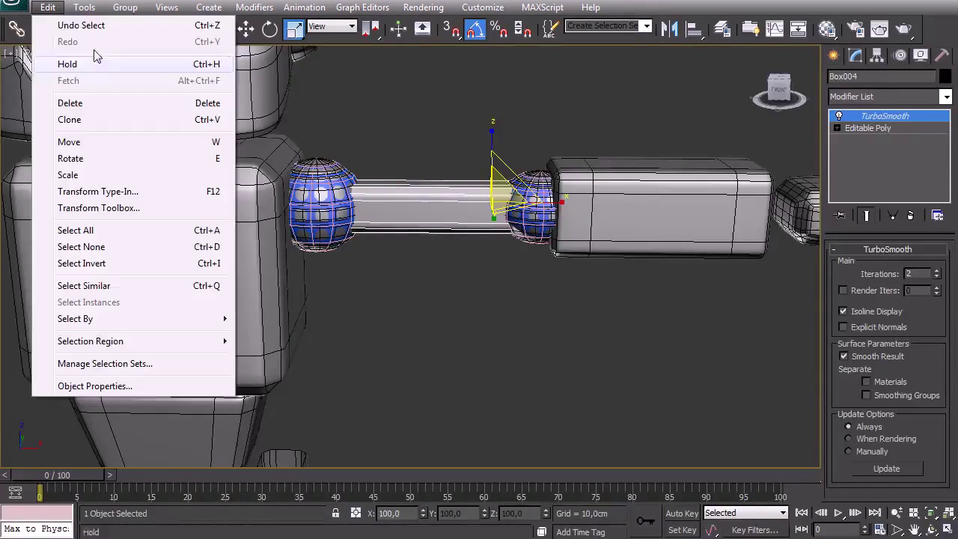
click(86, 122)
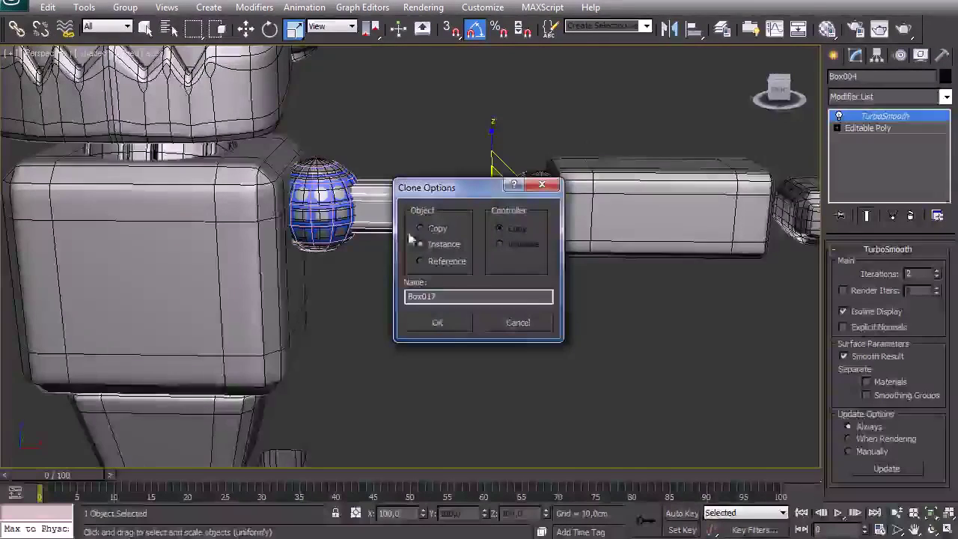
click(437, 323)
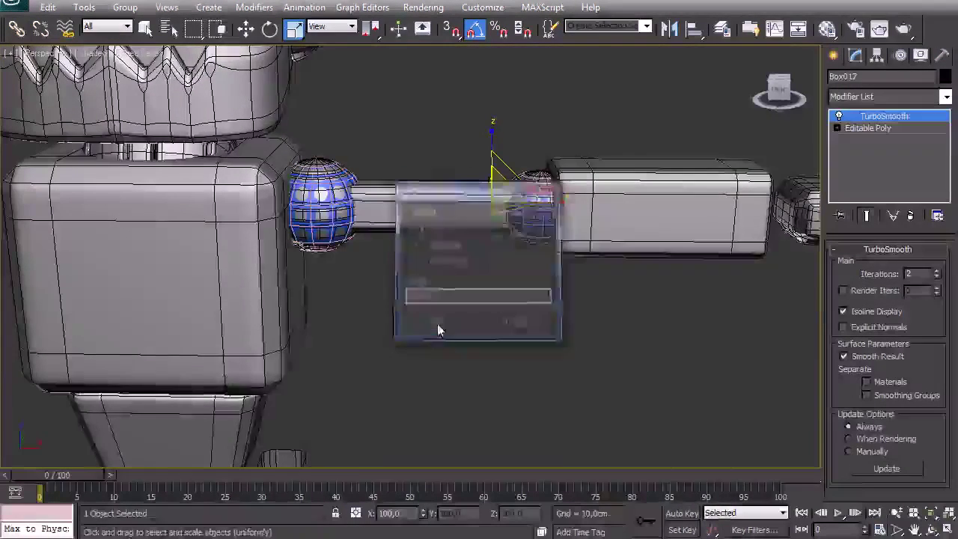
key(alt+q)
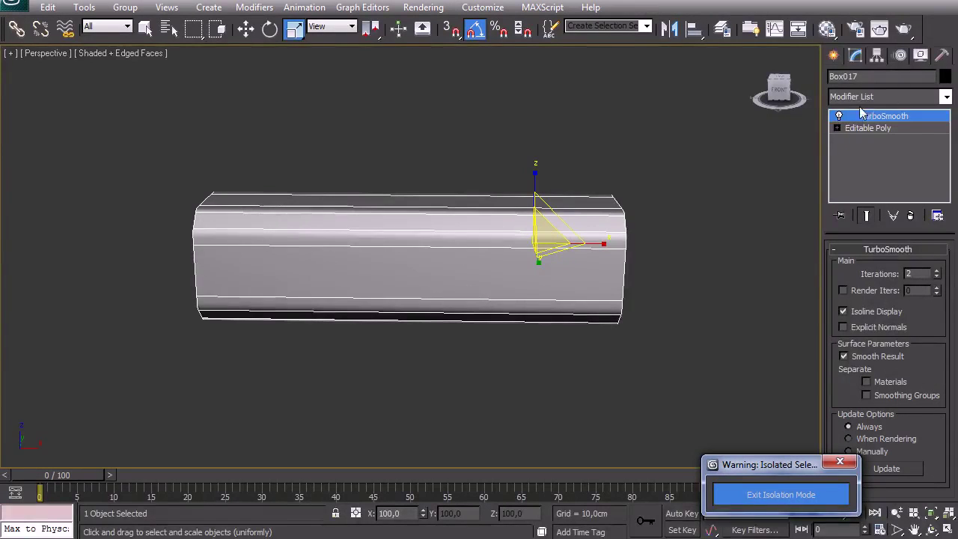
Disable TurboSmooth on the cloned bar and inspect its base mesh from several angles, both isolated and among the other parts
click(840, 116)
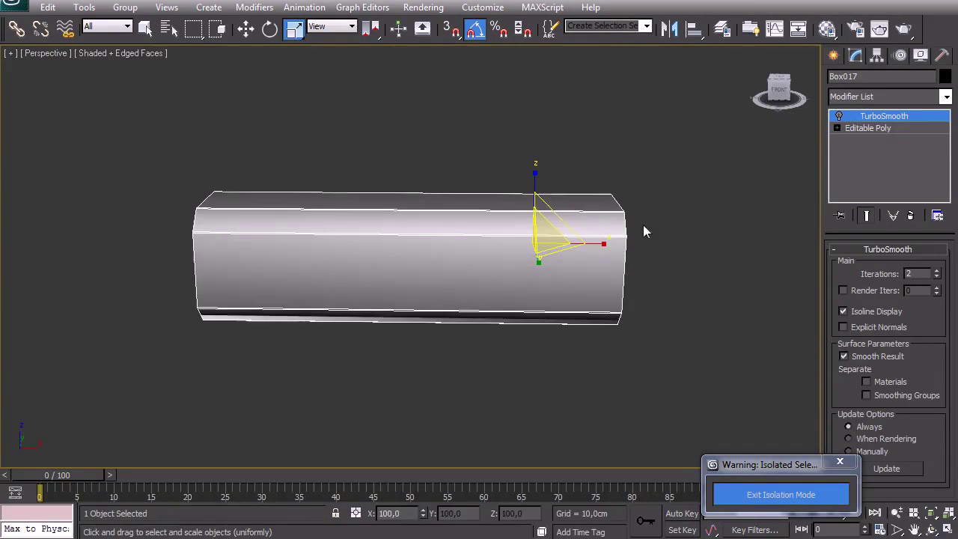
key(ctrl+r)
drag(414, 281, 654, 235)
drag(697, 293, 546, 289)
drag(481, 276, 458, 257)
right_click(457, 256)
click(745, 495)
key(ctrl+r)
drag(428, 297, 506, 276)
key(alt+q)
right_click(505, 277)
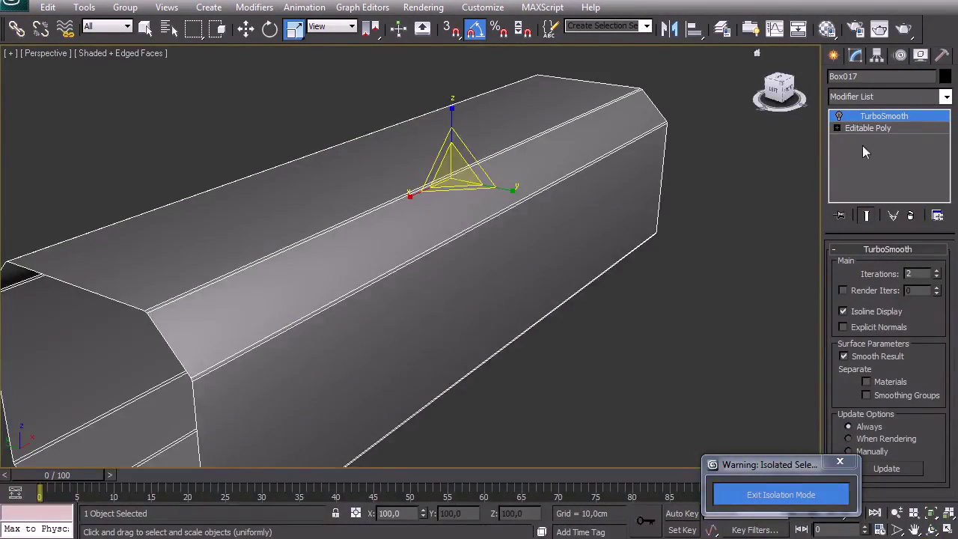
Convert the cloned upper-arm bar to an Editable Poly
right_click(368, 219)
mouse_move(419, 357)
click(558, 370)
Remove one edge from each pair of doubled lengthwise edges around the cloned upper-arm bar, leaving single bevel edges
key(2)
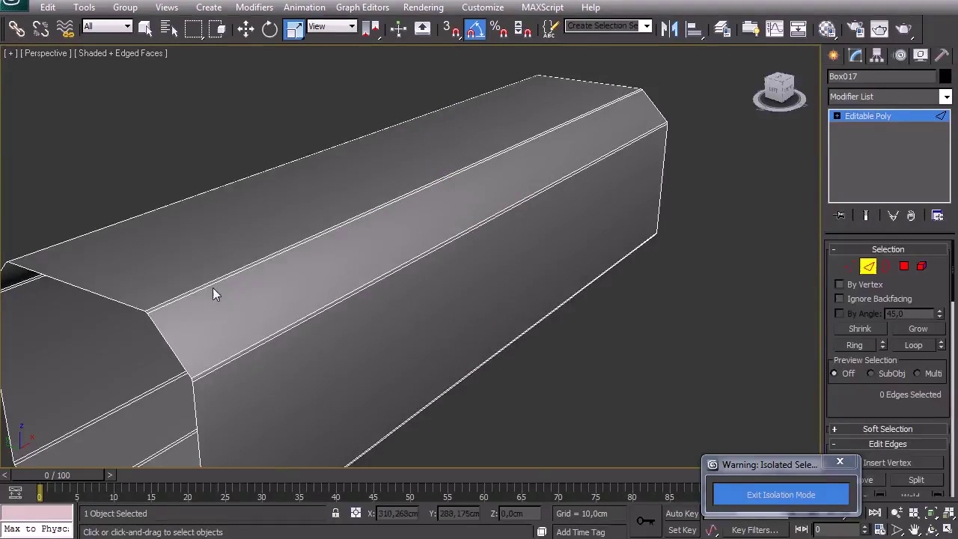
click(184, 293)
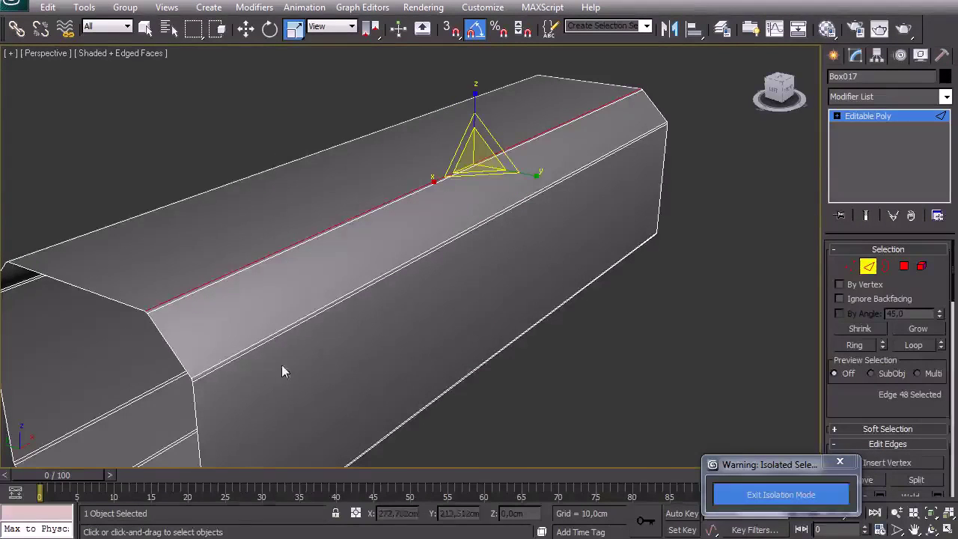
ctrl+click(247, 355)
alt+middle_drag(117, 307, 370, 210)
scroll(449, 200, up, 2)
middle_drag(524, 168, 427, 226)
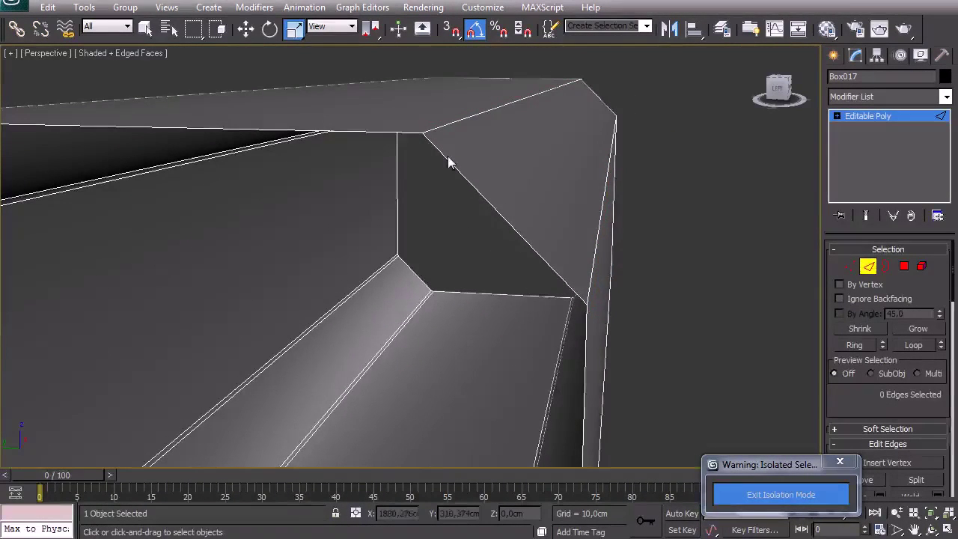
alt+middle_drag(359, 188, 608, 245)
ctrl+click(449, 283)
ctrl+click(602, 249)
alt+middle_drag(442, 381, 482, 274)
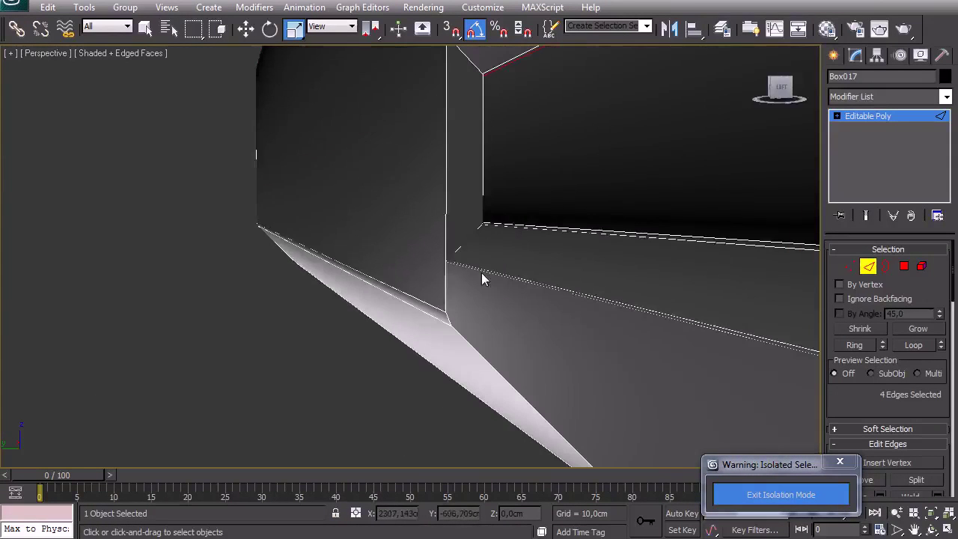
ctrl+click(437, 313)
scroll(441, 308, down, 6)
alt+middle_drag(448, 304, 342, 290)
scroll(385, 307, up, 3)
ctrl+click(341, 295)
scroll(327, 272, up, 2)
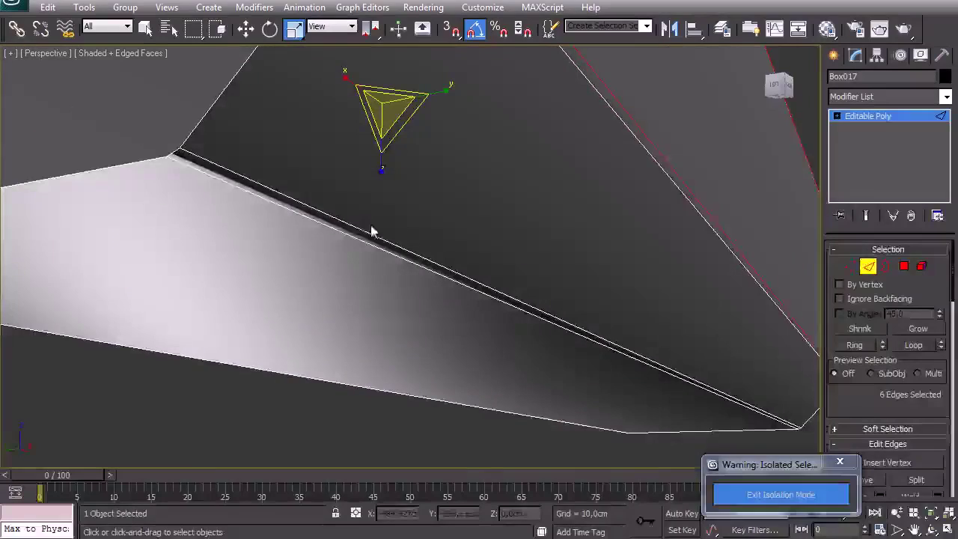
ctrl+click(336, 236)
scroll(266, 283, up, 3)
scroll(266, 283, down, 3)
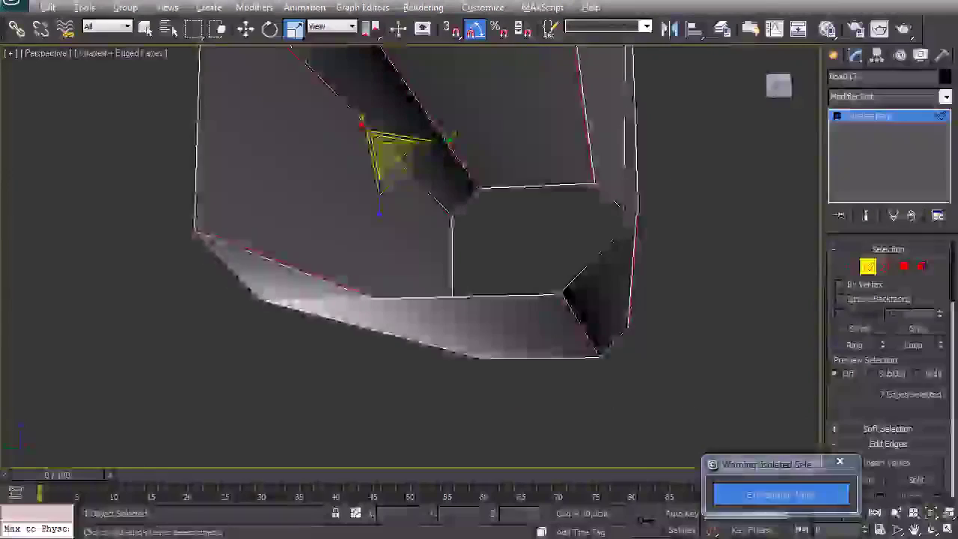
scroll(332, 338, up, 5)
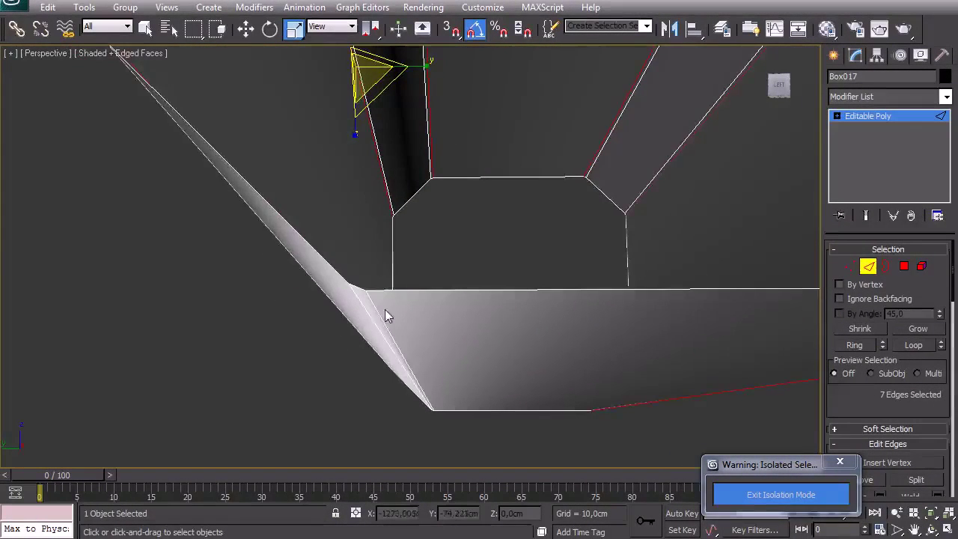
scroll(380, 313, down, 4)
alt+middle_drag(380, 313, 445, 306)
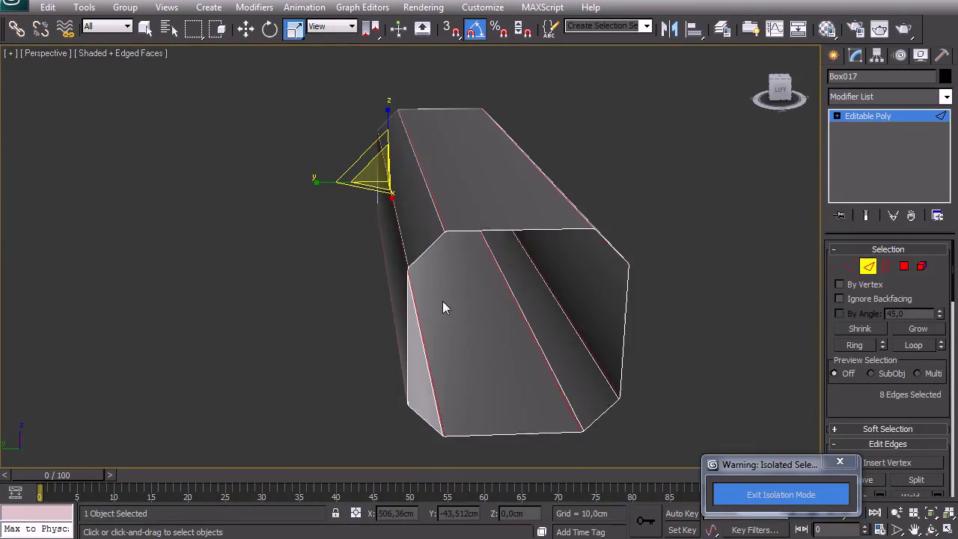
click(443, 307)
alt+middle_drag(443, 308, 384, 238)
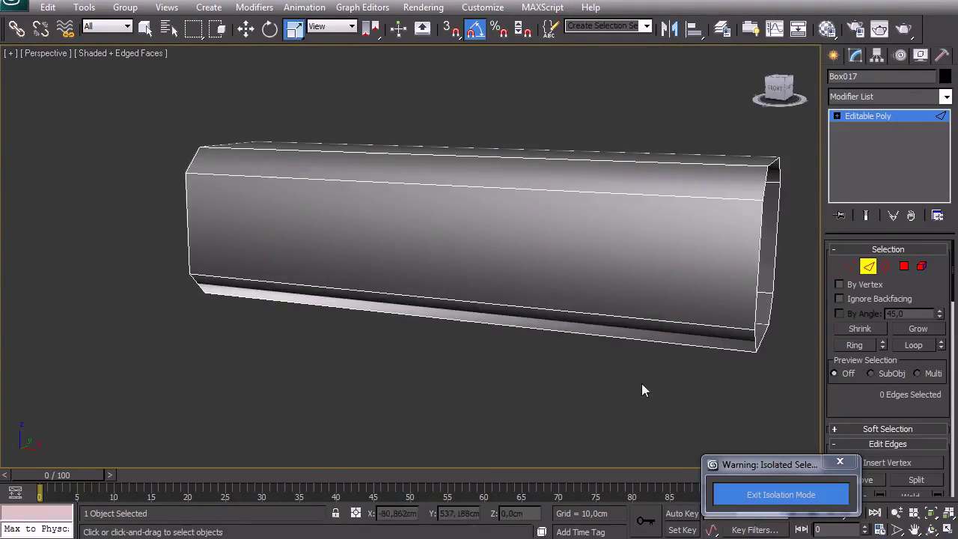
Exit isolation and inspect the simplified upper-arm bar against the original bar and joint spheres, toggling wireframe display
click(779, 496)
alt+middle_drag(356, 340, 419, 338)
mouse_move(696, 283)
alt+middle_down()
mouse_move(310, 327)
mouse_move(289, 317)
mouse_move(385, 250)
mouse_move(381, 200)
mouse_move(325, 338)
mouse_move(216, 280)
mouse_move(214, 295)
mouse_move(337, 266)
mouse_move(188, 295)
mouse_move(242, 289)
mouse_move(282, 304)
mouse_move(255, 280)
mouse_move(216, 280)
alt+middle_up()
key(F3)
key(F3)
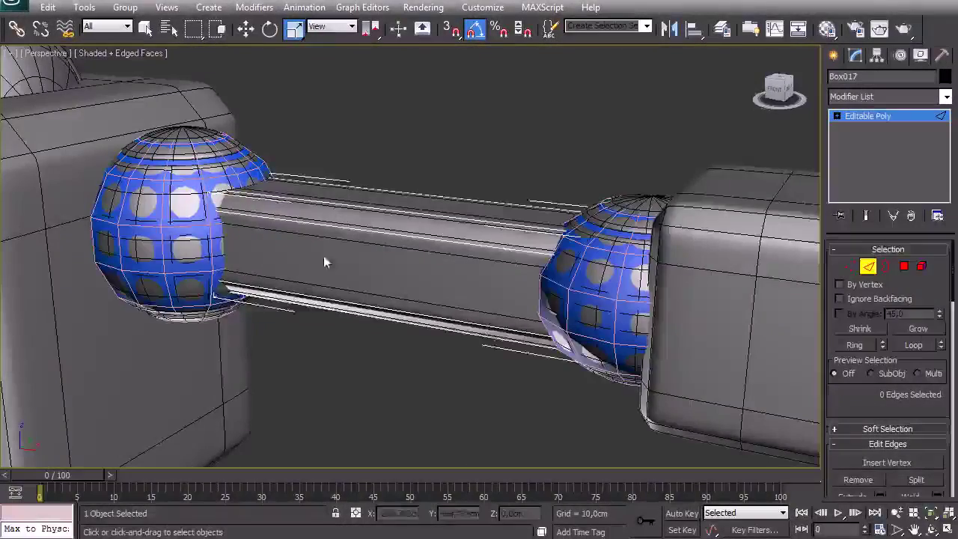
alt+middle_drag(420, 274, 374, 277)
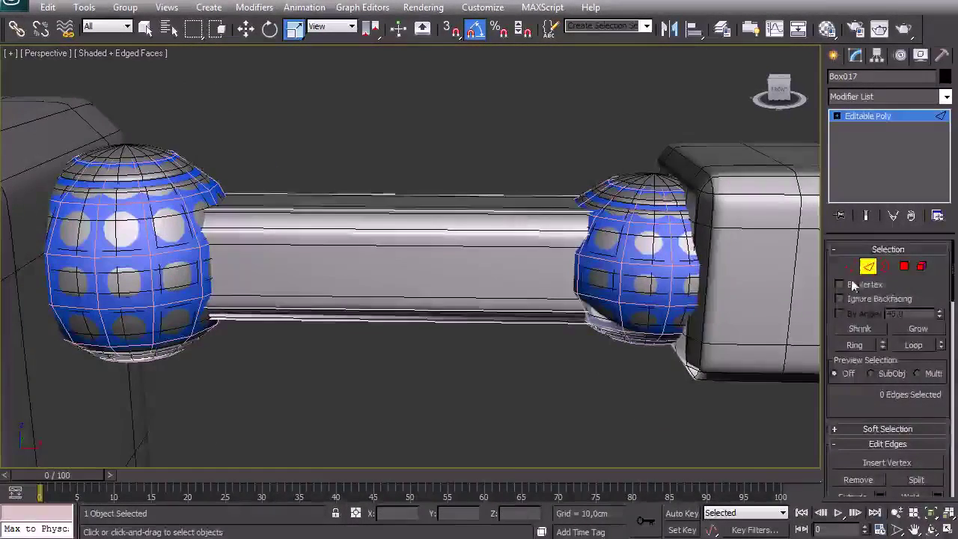
Leave edge editing, assign the blue LP_Mat material to the simplified upper-arm bar, and deselect it
click(869, 267)
key(m)
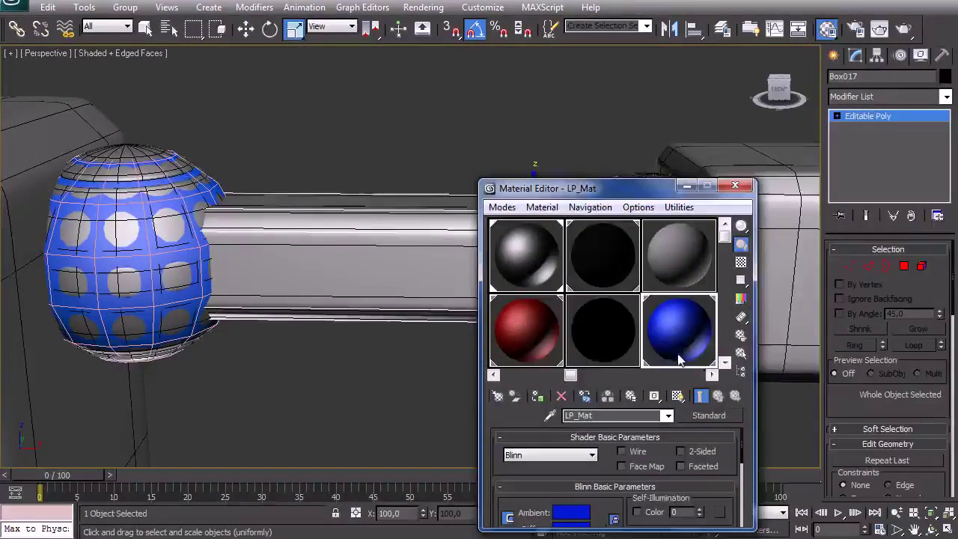
click(533, 401)
key(m)
click(477, 118)
Examine the upper-leg bar below the torso and compare its shape with the upper-arm bar
scroll(477, 122, down, 5)
scroll(445, 274, down, 5)
alt+middle_drag(427, 287, 389, 275)
scroll(402, 269, up, 6)
click(318, 391)
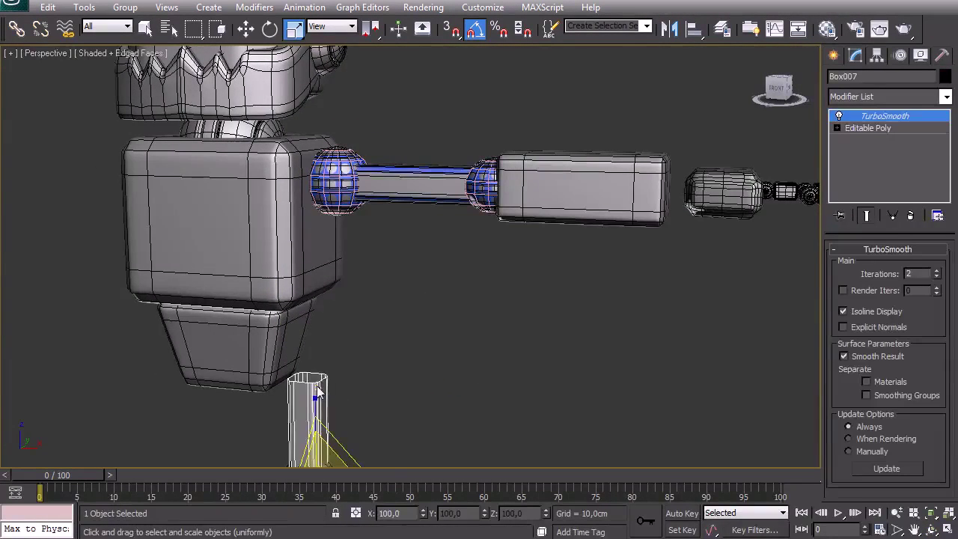
key(z)
alt+middle_drag(516, 229, 498, 262)
scroll(498, 262, down, 3)
scroll(497, 261, down, 3)
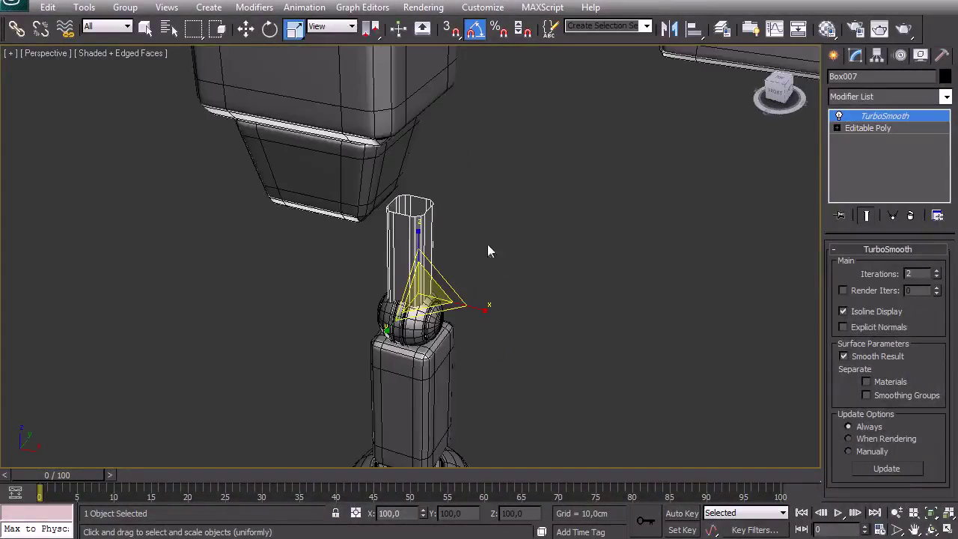
middle_drag(550, 174, 513, 285)
click(510, 137)
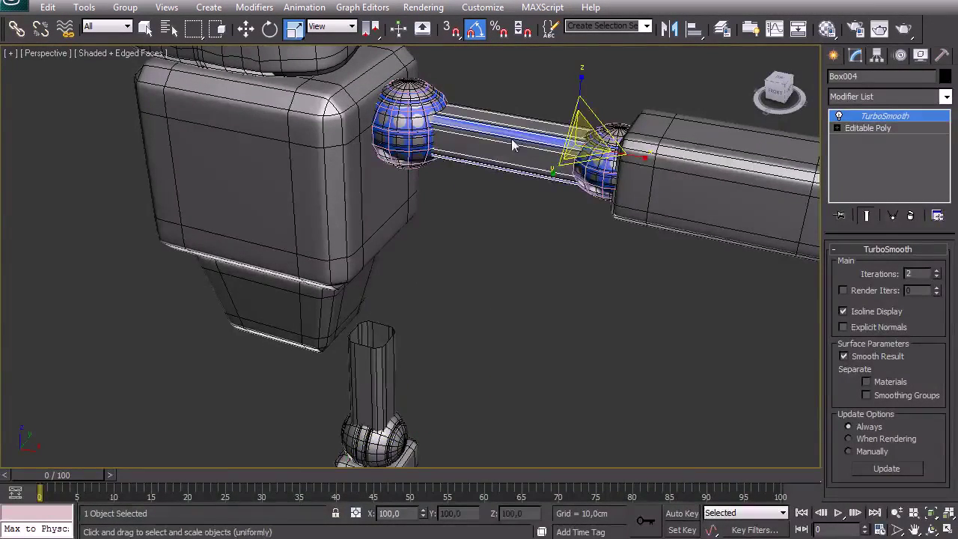
key(w)
shift+drag(599, 137, 573, 286)
click(541, 334)
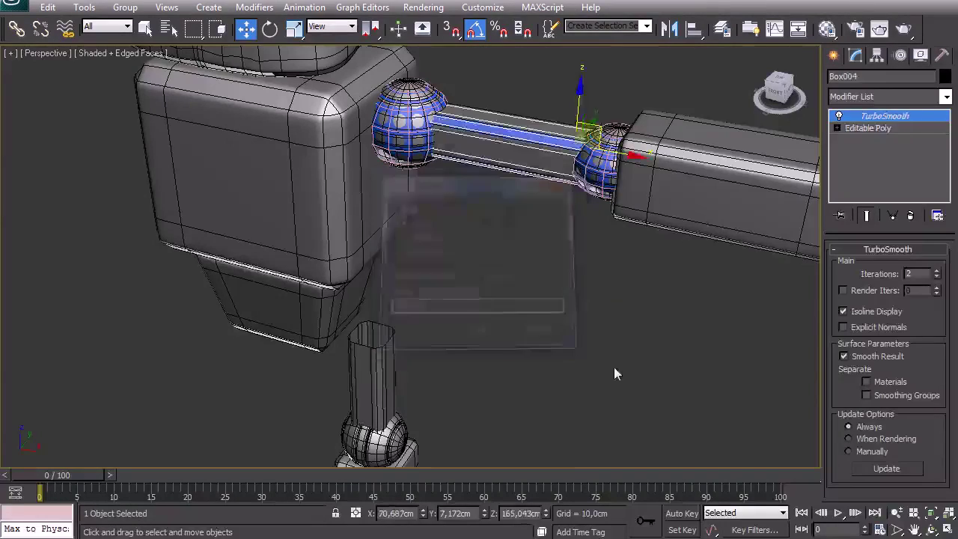
Clone the simplified blue upper-arm bar, placing the copy about 39 cm below the arm
click(544, 143)
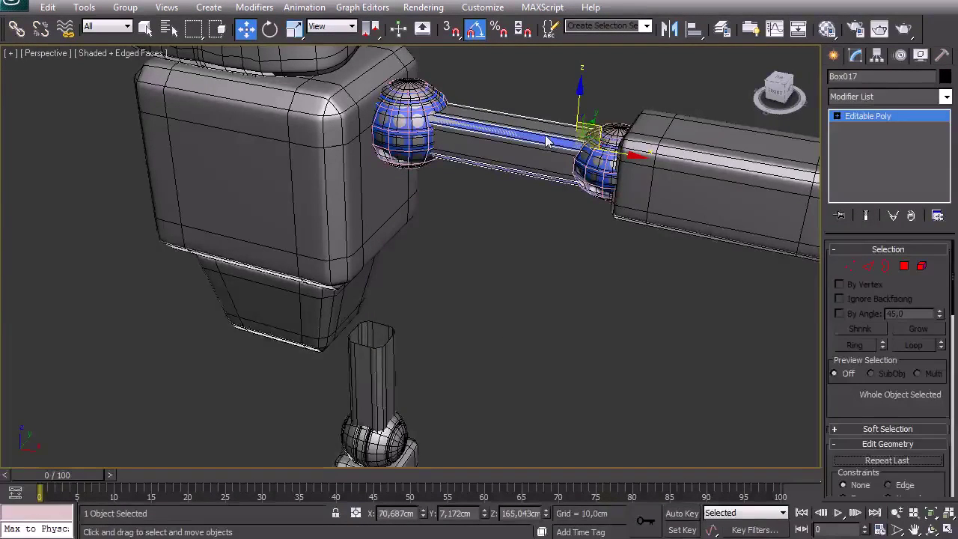
mouse_move(605, 132)
shift+mouse_down()
mouse_move(584, 252)
mouse_move(611, 302)
shift+mouse_up()
click(483, 334)
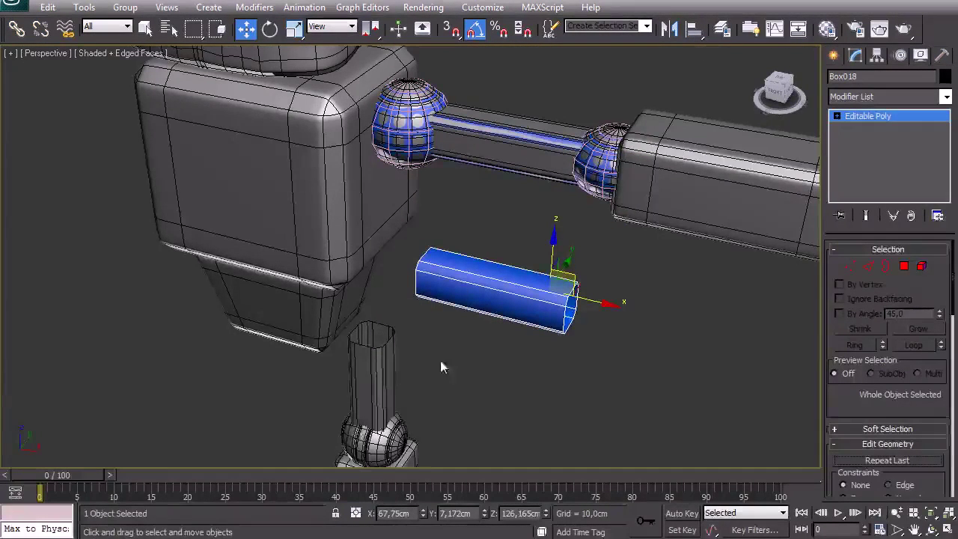
Align the cloned bar to the upper-leg bar, pivot to pivot on X, Y and Z, with orientation matched on all axes
click(687, 34)
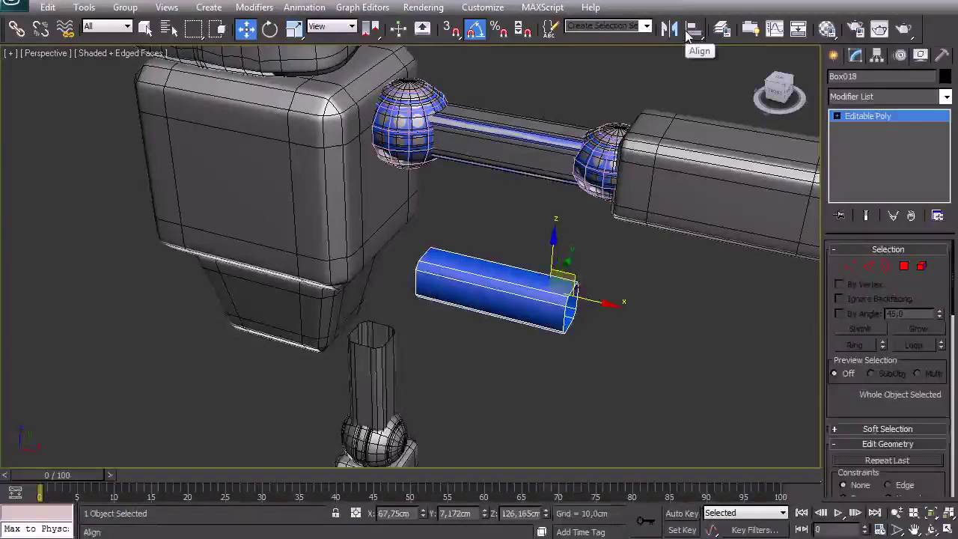
click(692, 30)
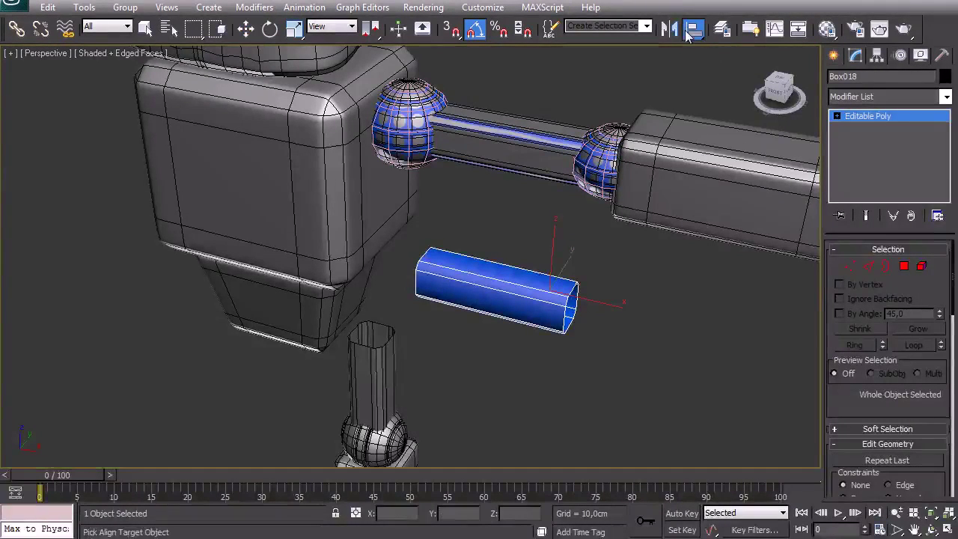
click(386, 368)
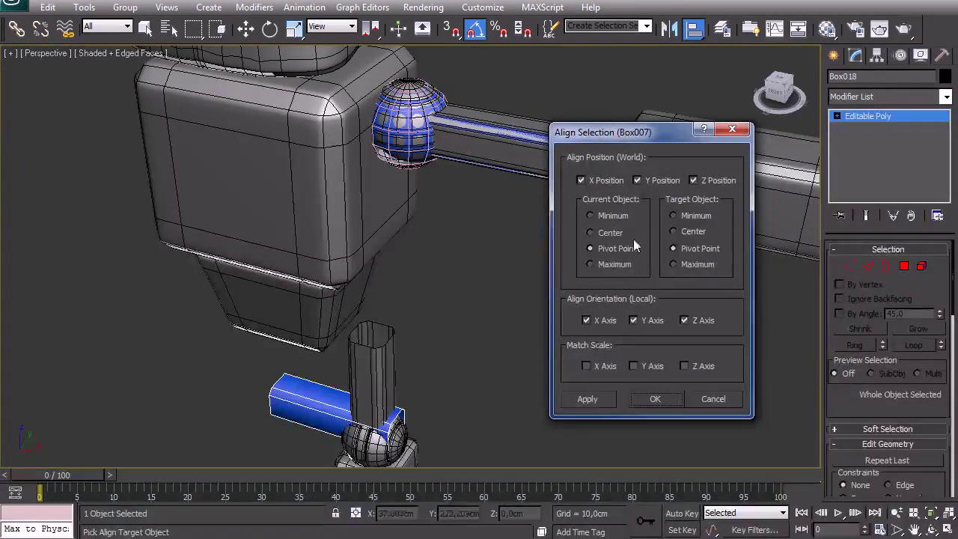
click(656, 399)
Rotate the blue cloned bar 90 degrees about Y so it stands upright along the upper-leg bar
middle_drag(255, 342, 263, 275)
key(e)
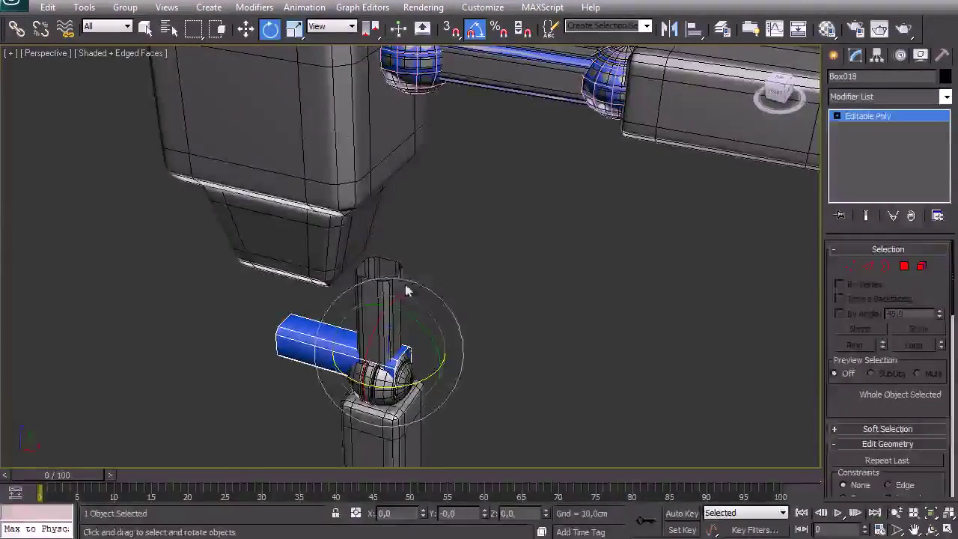
drag(410, 325, 469, 360)
Isolate the blue clone together with the original upper-leg bar and show both in the front view
scroll(468, 354, up, 5)
middle_drag(468, 354, 533, 237)
drag(531, 116, 436, 170)
key(alt+q)
click(606, 248)
alt+middle_drag(565, 291, 653, 274)
scroll(329, 417, up, 1)
key(z)
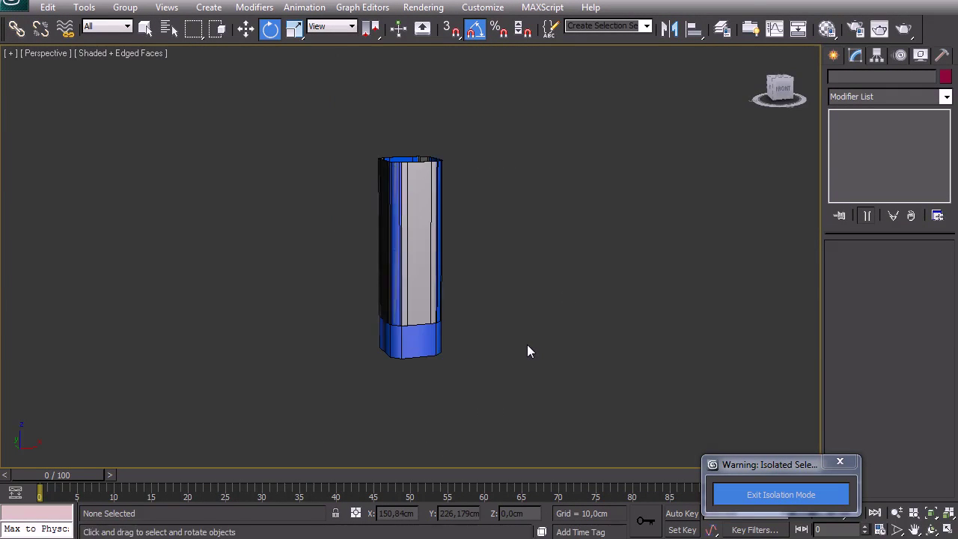
key(f)
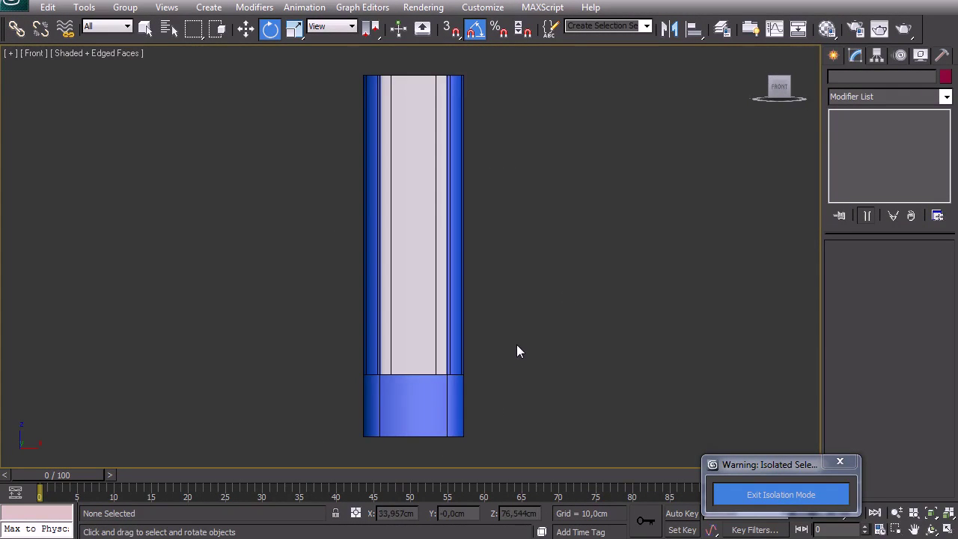
Raise the blue clone's bottom vertices about 6.6 cm to meet the lower end of the original upper-leg bar
click(440, 397)
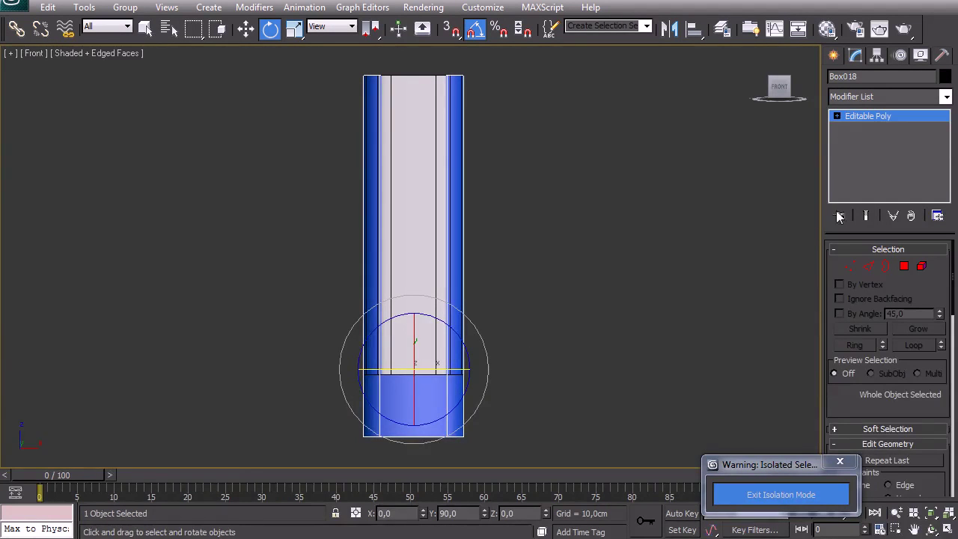
click(851, 266)
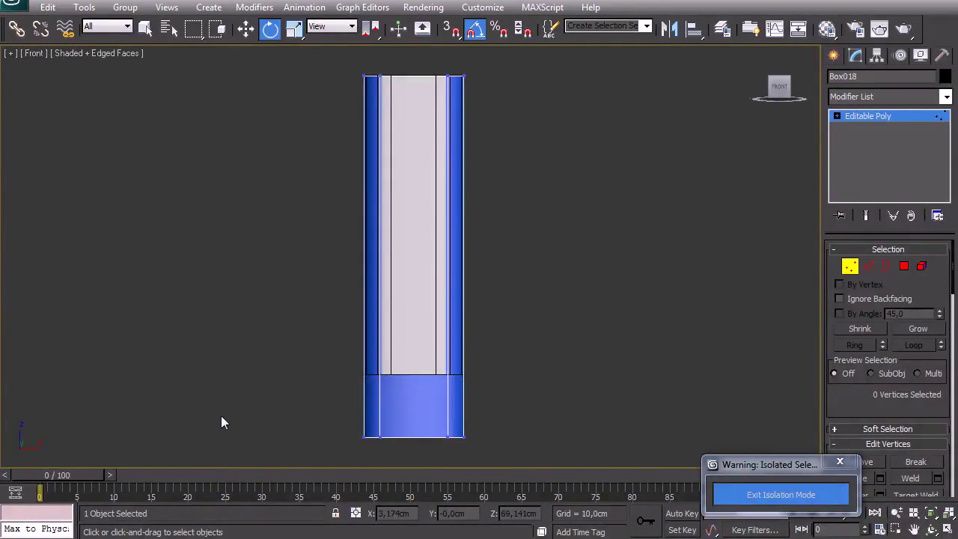
drag(507, 462, 507, 460)
key(w)
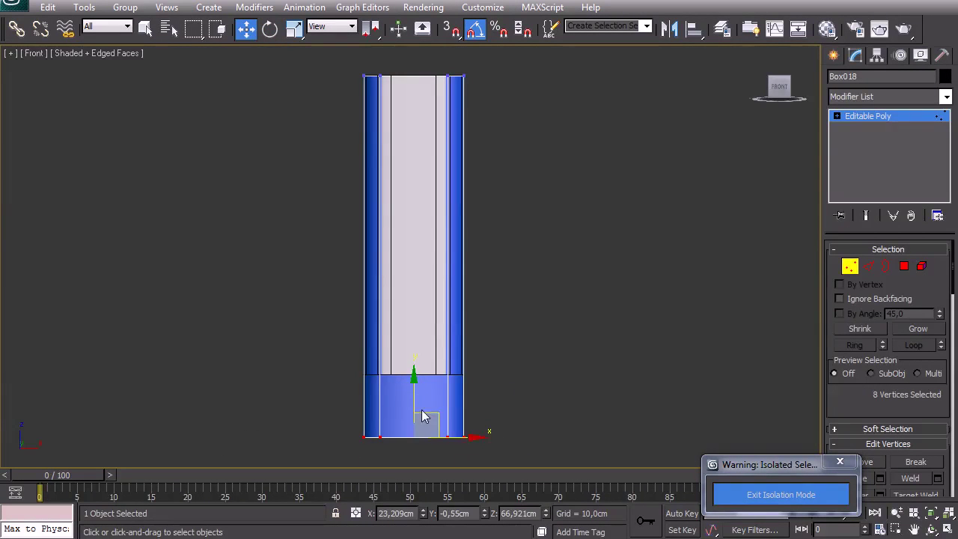
drag(415, 394, 441, 328)
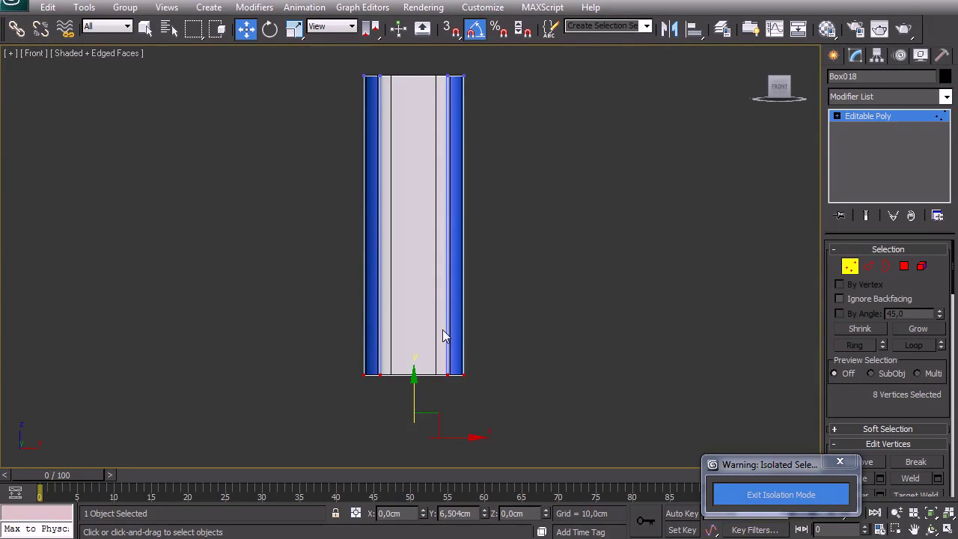
drag(447, 328, 446, 328)
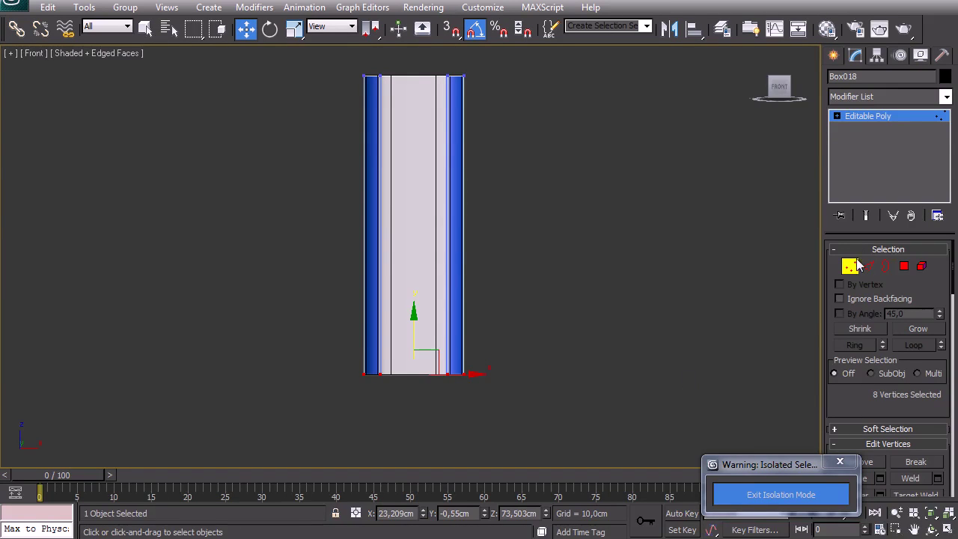
click(850, 267)
Exit isolation, deselect the clone and return to a perspective view showing the robot's arm and leg
click(781, 495)
click(625, 289)
alt+middle_drag(620, 295, 363, 317)
key(z)
key(p)
key(z)
alt+middle_drag(413, 303, 436, 304)
scroll(437, 303, up, 5)
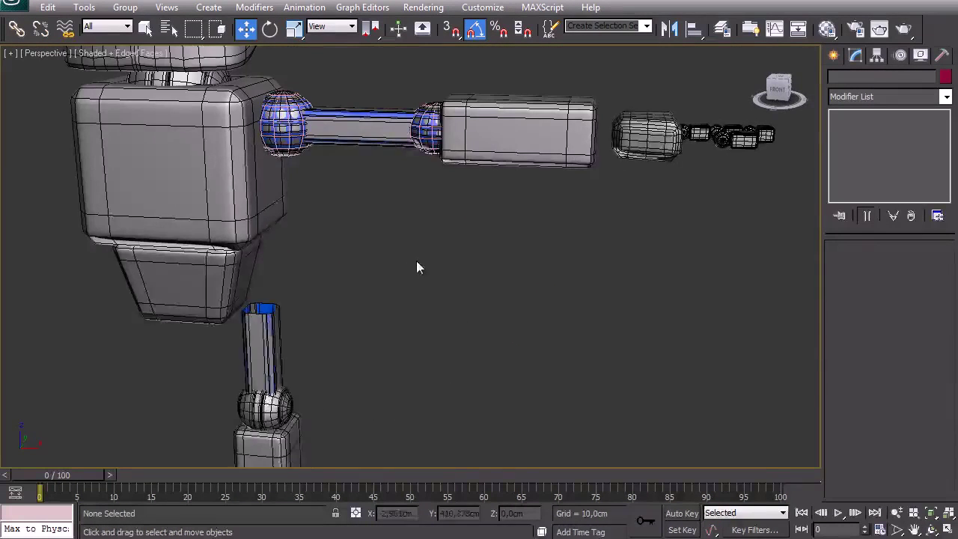
alt+middle_drag(420, 268, 430, 299)
Select the low-poly shoulder sphere and examine its fit alongside the arm and the uncovered leg joint
click(302, 142)
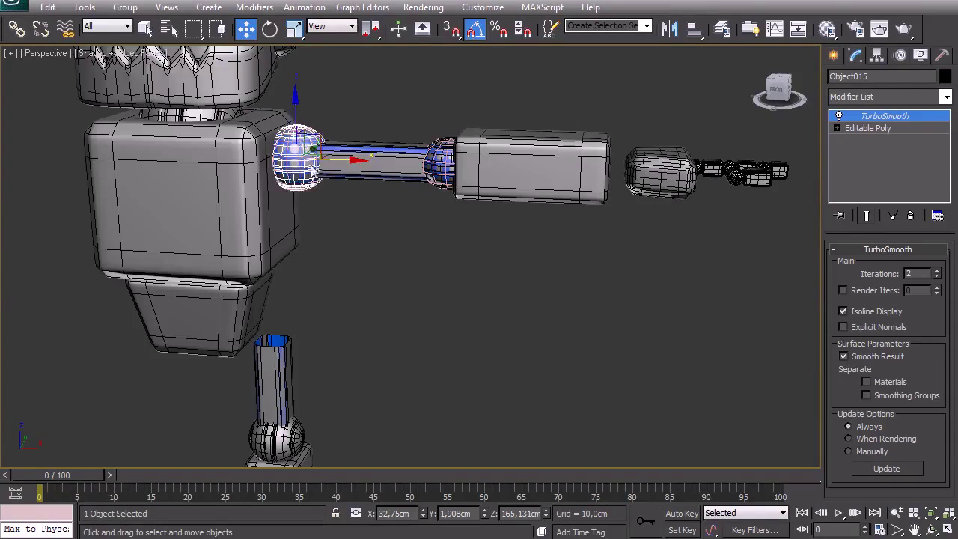
click(313, 166)
alt+middle_drag(367, 273, 378, 269)
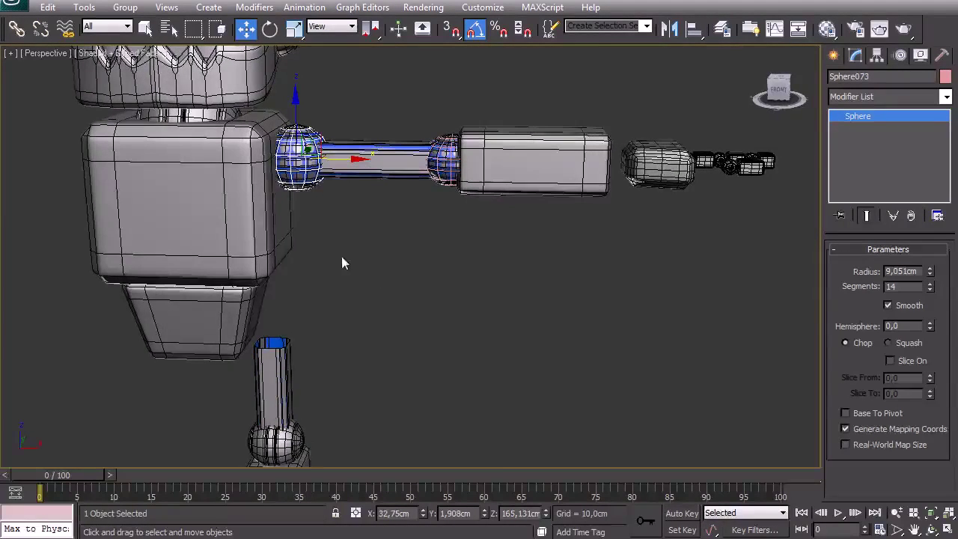
scroll(314, 166, up, 3)
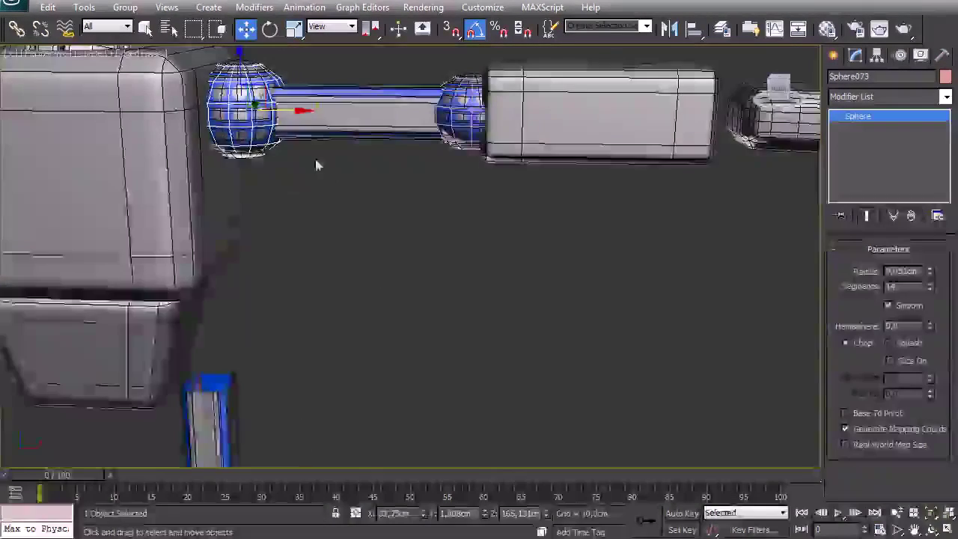
scroll(284, 247, up, 5)
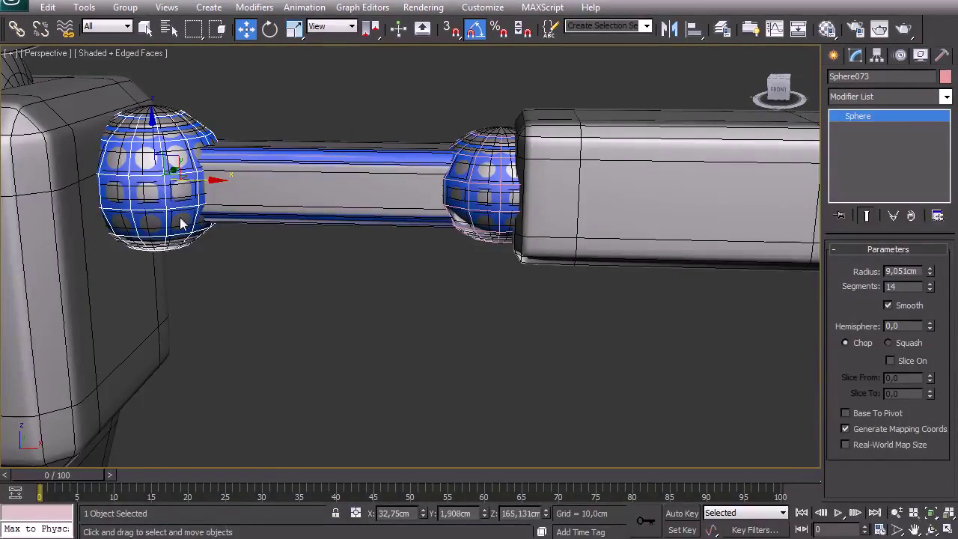
middle_drag(196, 230, 268, 231)
scroll(268, 231, down, 3)
scroll(374, 292, down, 3)
middle_drag(374, 284, 417, 185)
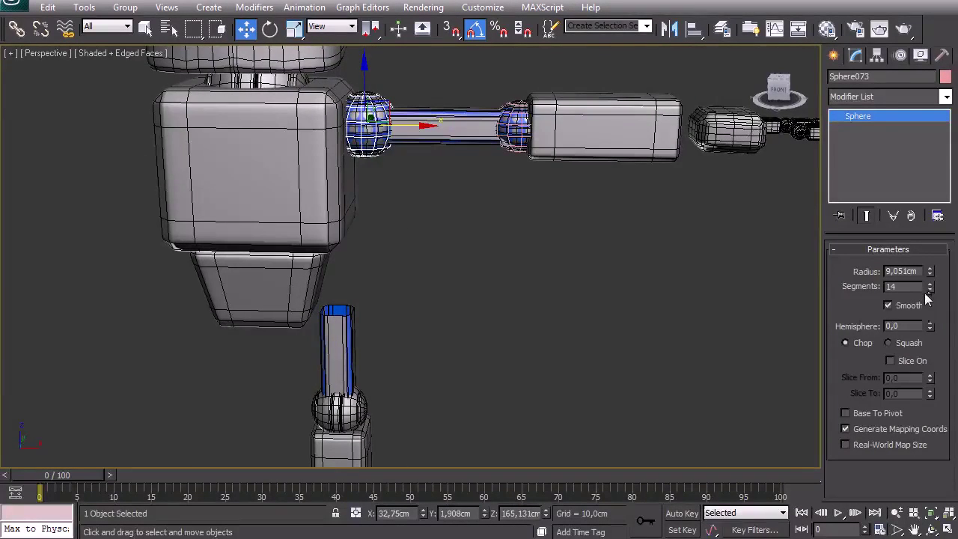
Clone the low-poly shoulder sphere and place the copy over the knee joint below the upper-leg bar
middle_drag(576, 213, 286, 273)
scroll(287, 273, up, 5)
scroll(220, 261, down, 3)
middle_drag(220, 261, 509, 322)
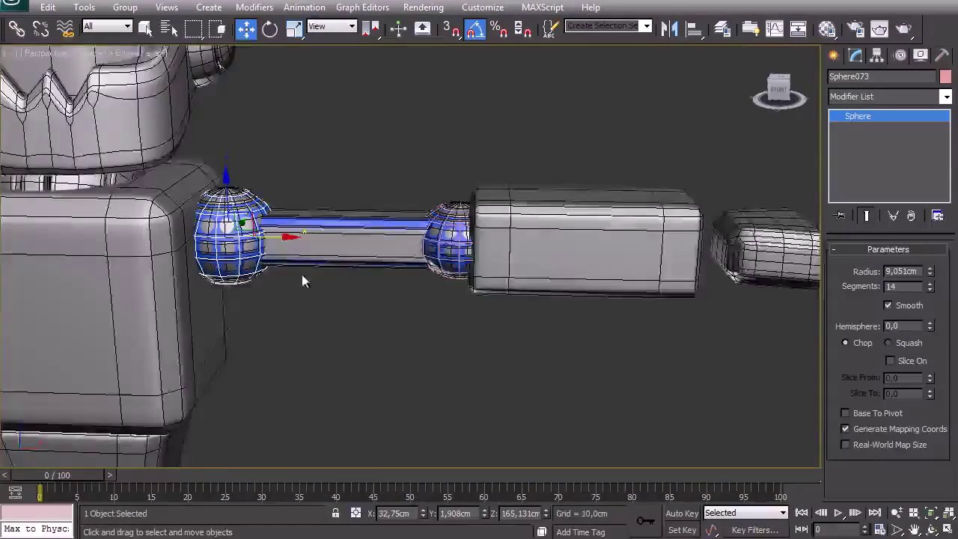
middle_drag(286, 277, 367, 212)
scroll(367, 211, down, 3)
middle_drag(379, 266, 402, 221)
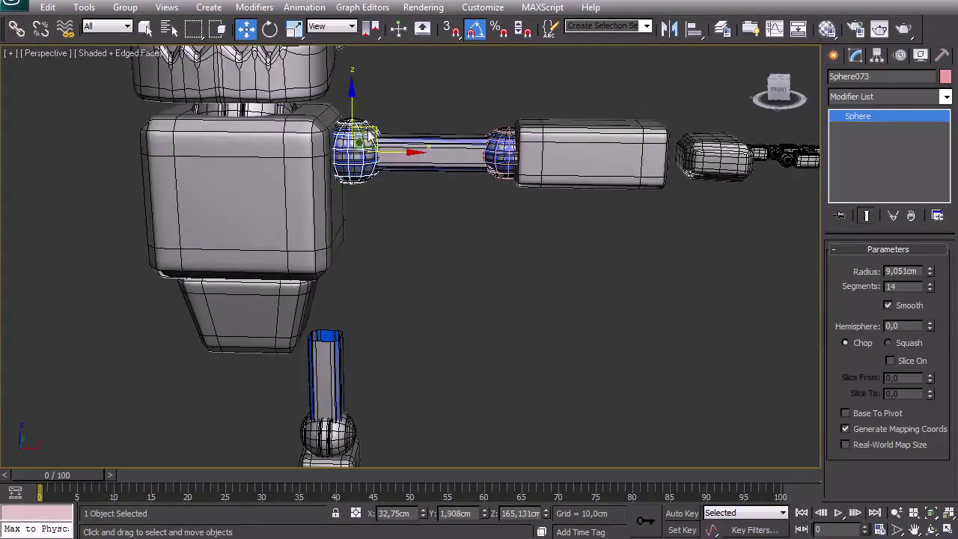
mouse_move(372, 131)
shift+mouse_down()
mouse_move(364, 300)
mouse_move(340, 395)
shift+mouse_up()
click(480, 330)
Isolate the cloned sphere together with the original high-poly knee joint, leaving nothing selected
ctrl+click(337, 442)
key(alt+q)
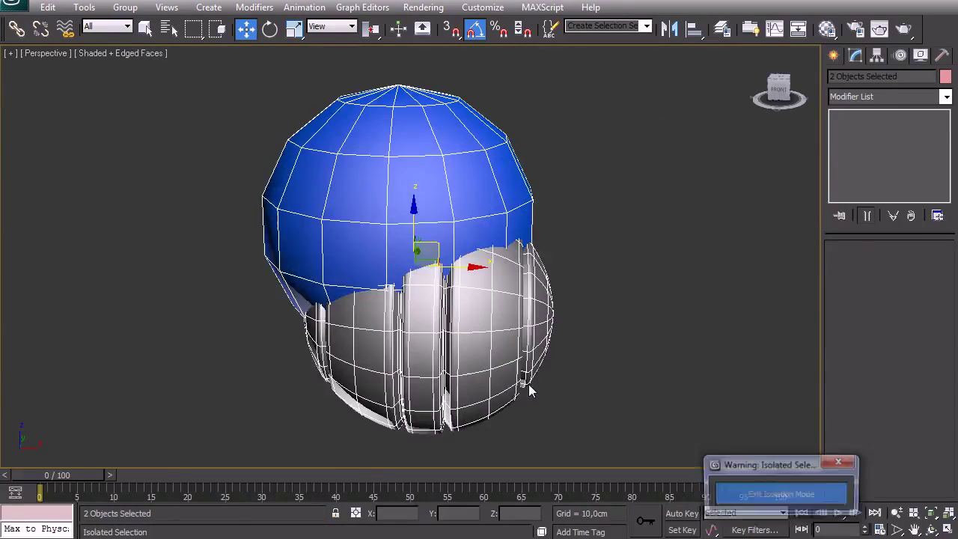
click(606, 231)
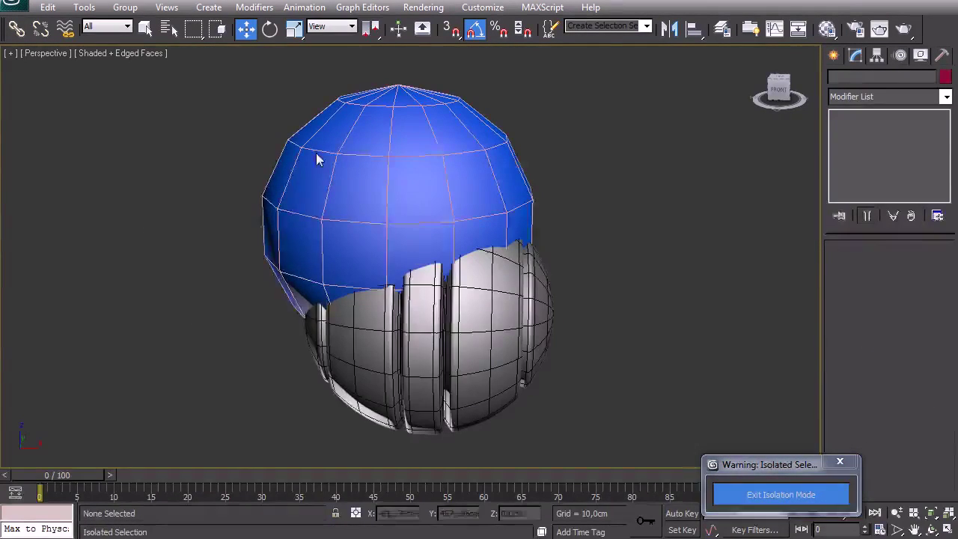
Align the cloned sphere to the original knee joint, pivot to pivot in X, Y and Z, matching orientation on all three axes
click(321, 156)
click(694, 30)
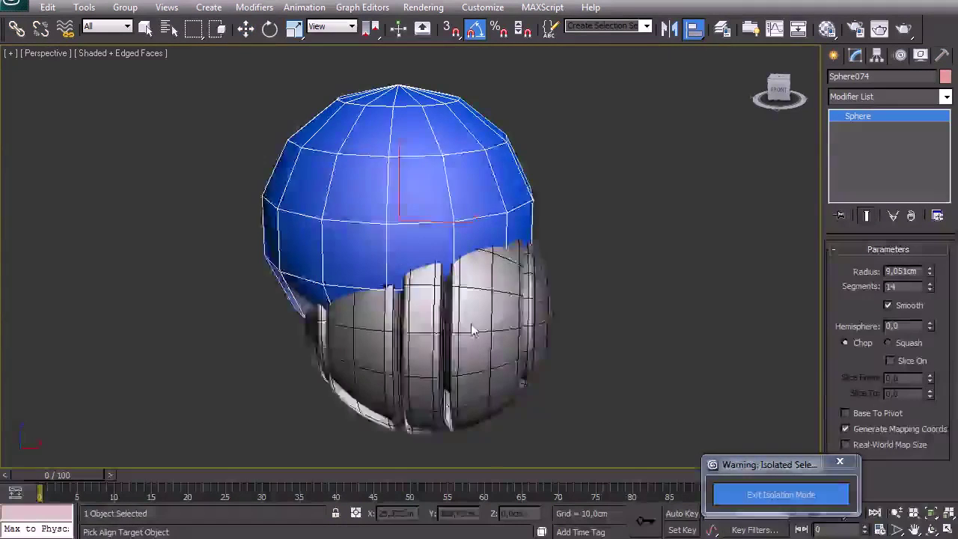
click(438, 330)
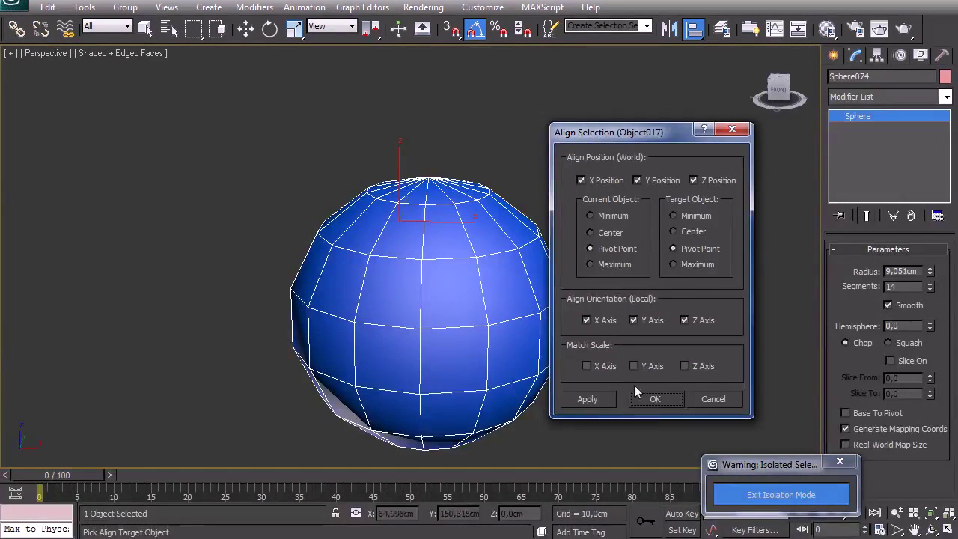
click(656, 399)
Make the cloned sphere see-through and rotate it in the front plane to follow the original knee joint's segments
key(e)
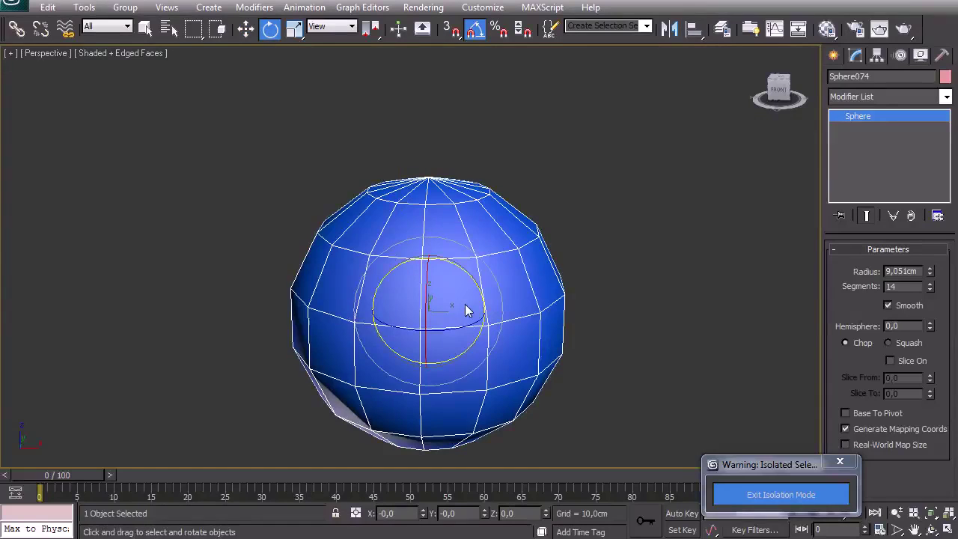
key(alt+x)
alt+middle_drag(467, 300, 492, 274)
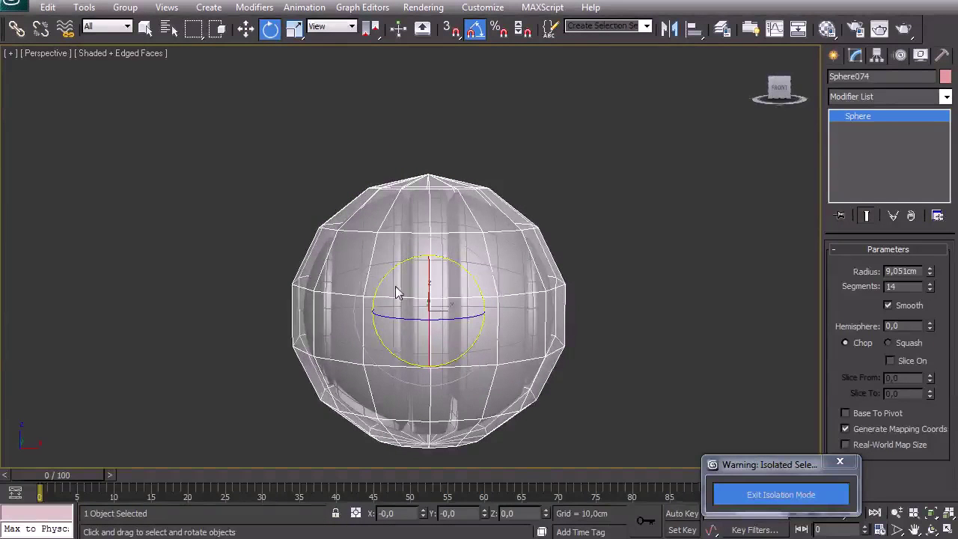
drag(451, 267, 507, 295)
Scale the cloned sphere down uniformly until it fits closely around the original knee joint, and deselect it
right_click(449, 293)
click(469, 330)
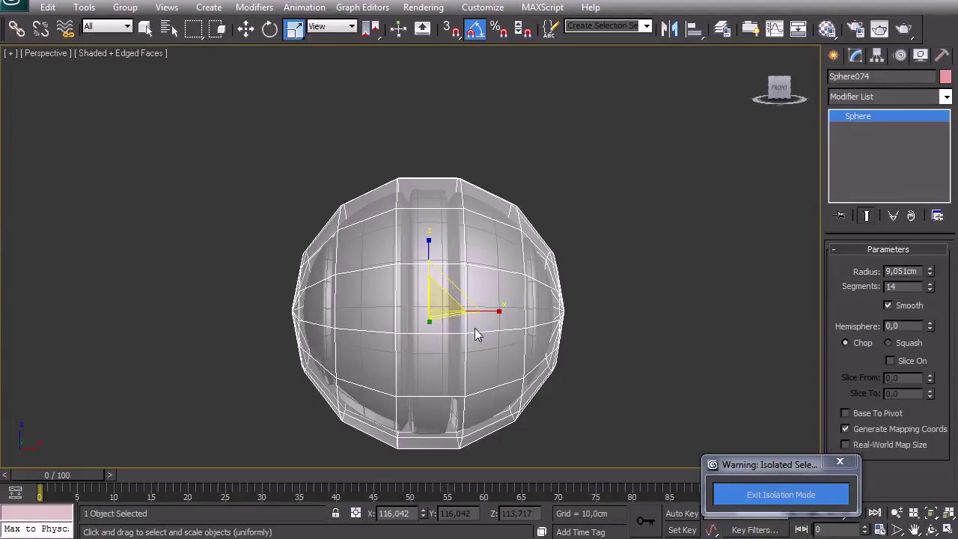
drag(440, 313, 452, 321)
alt+middle_drag(439, 314, 356, 337)
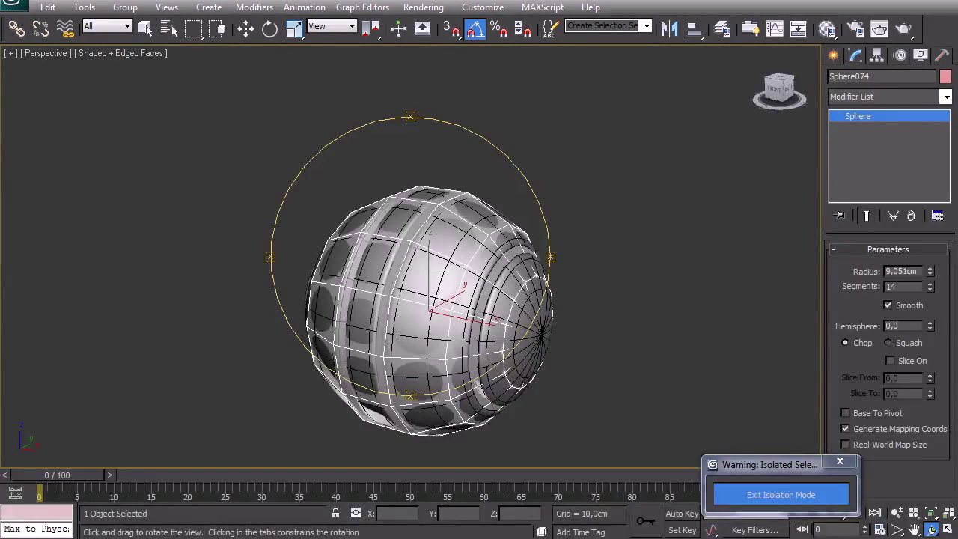
click(519, 149)
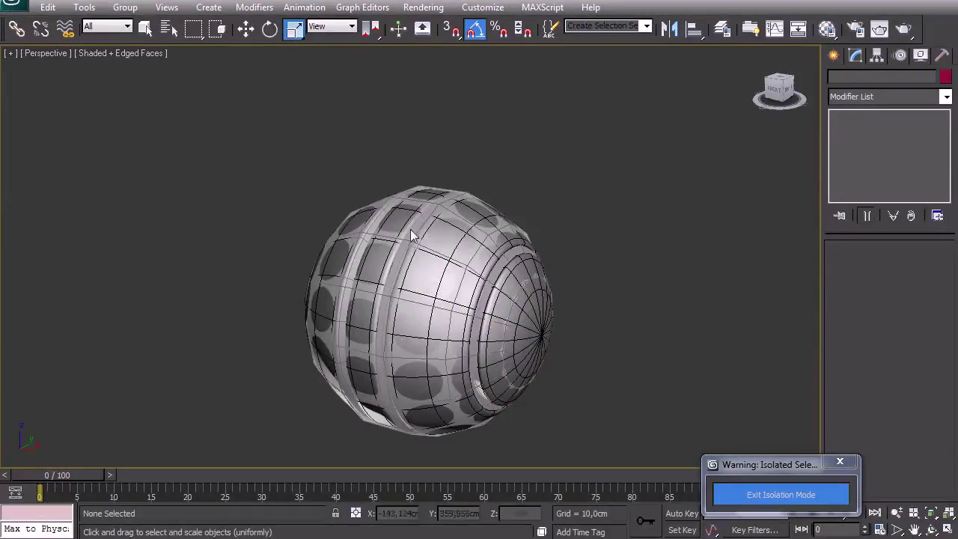
Save the scene as a new file named Robot_009 in the Max_files folder
click(12, 6)
click(52, 162)
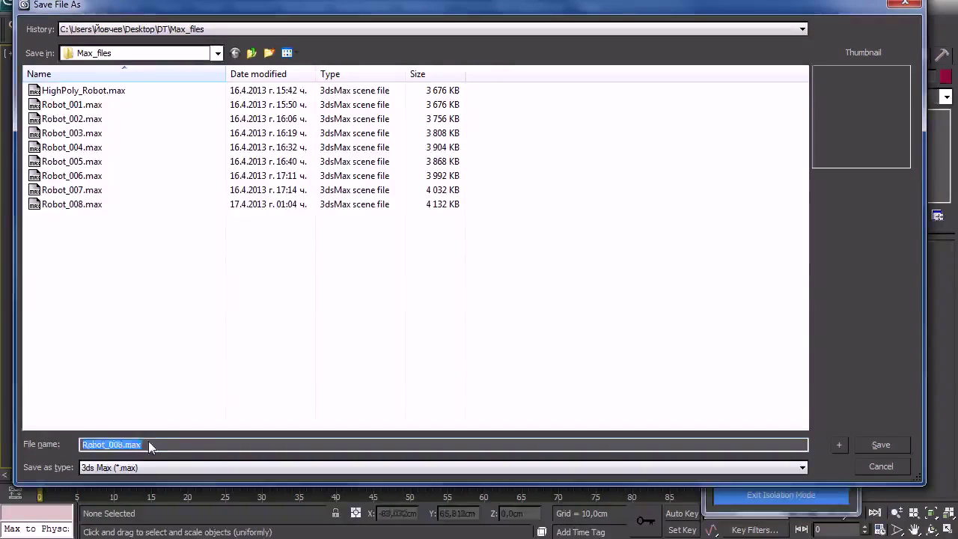
drag(150, 445, 124, 452)
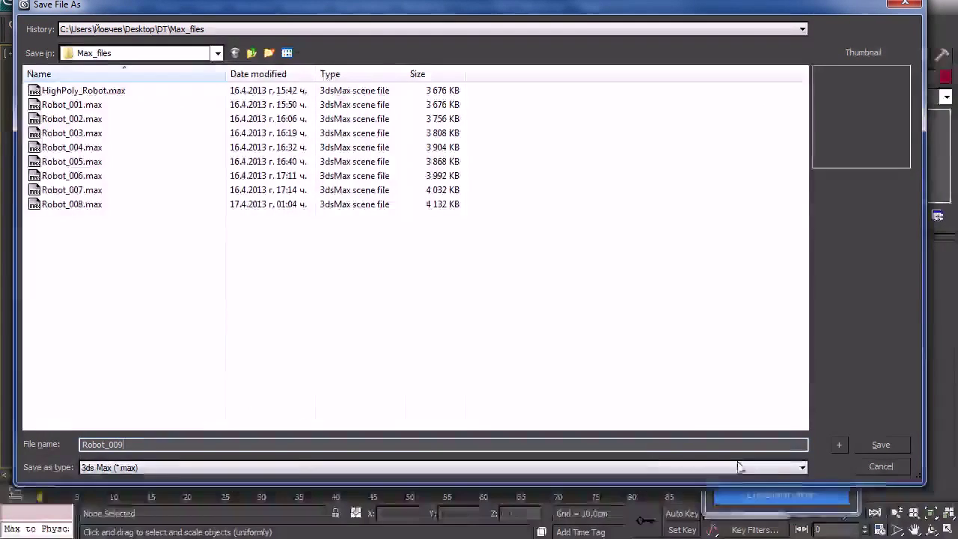
click(884, 446)
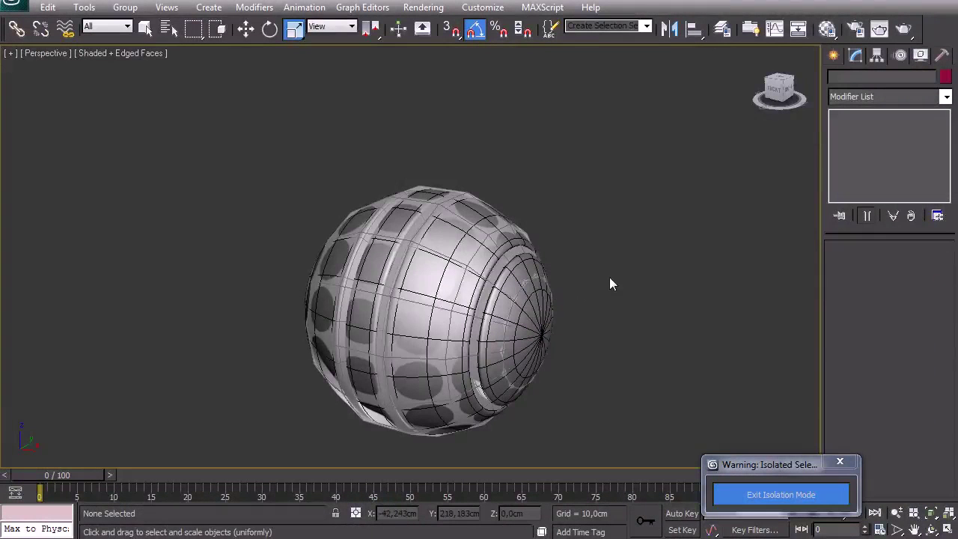
Turn off the cloned sphere's see-through display and inspect its fit over the original knee joint
click(430, 266)
click(411, 258)
click(490, 245)
click(587, 209)
alt+middle_drag(506, 263, 539, 266)
scroll(565, 273, up, 2)
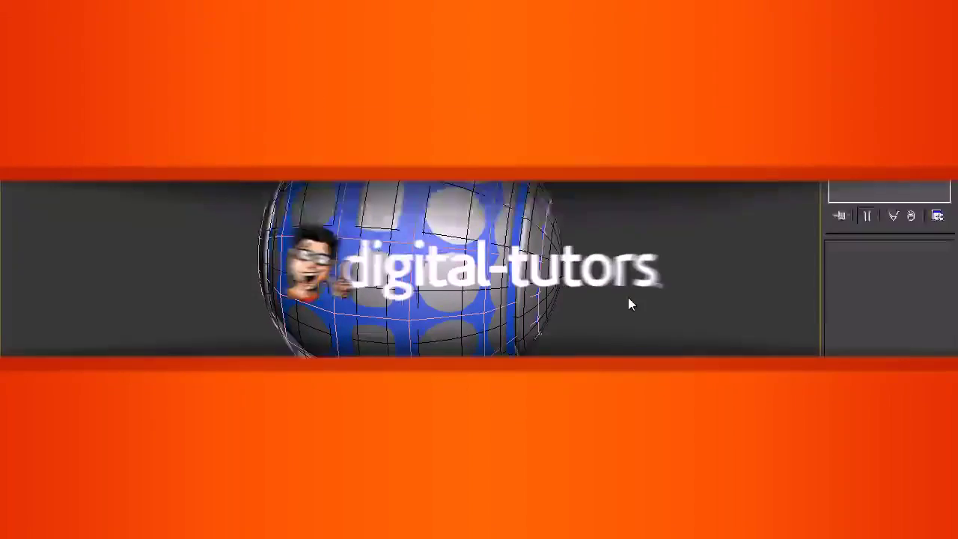